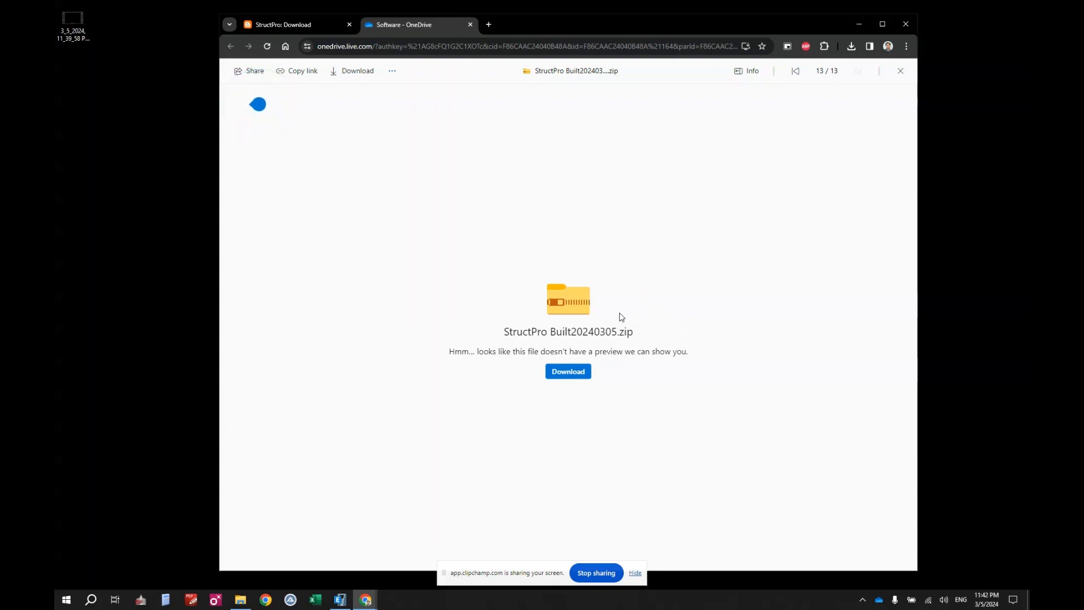
Save StructPro Built20240305.zip from the OneDrive preview into the Desktop folder.
{"action": "left_click", "coordinate": [568, 372]}
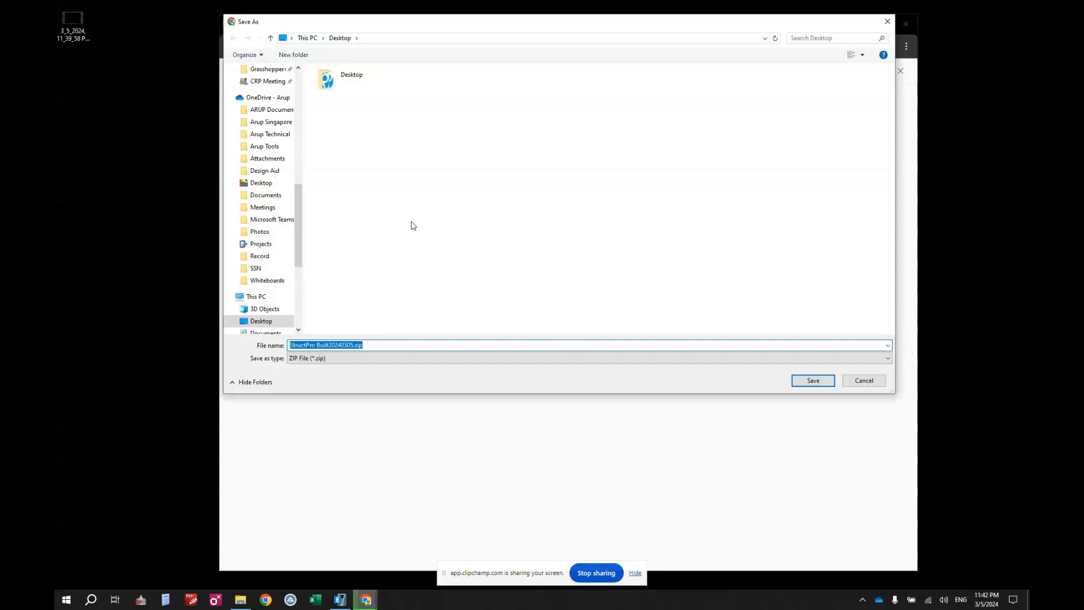
{"action": "left_click", "coordinate": [270, 323]}
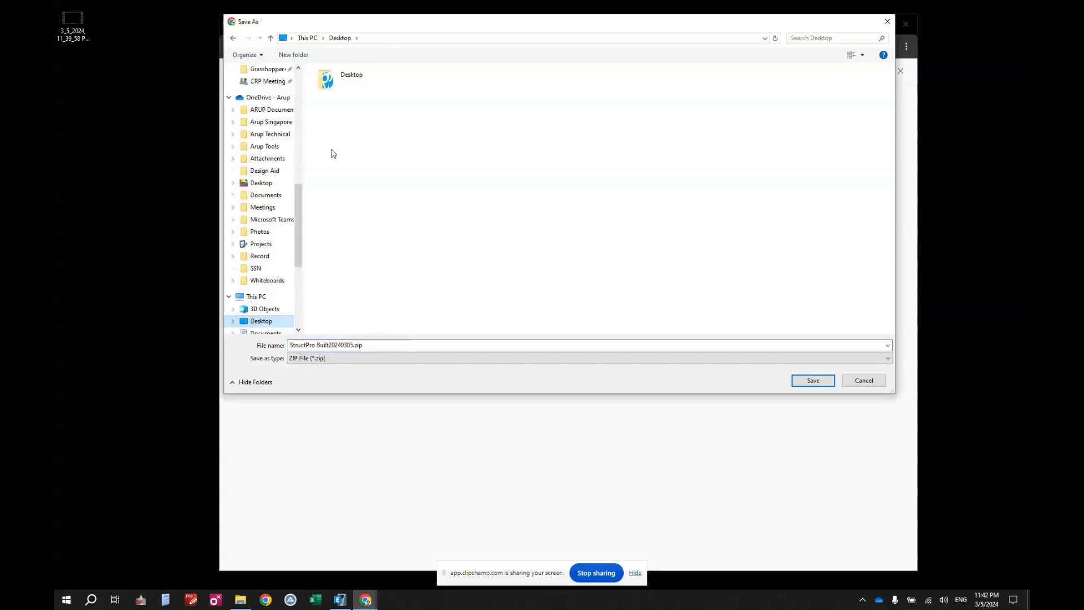
{"action": "left_click", "coordinate": [400, 344]}
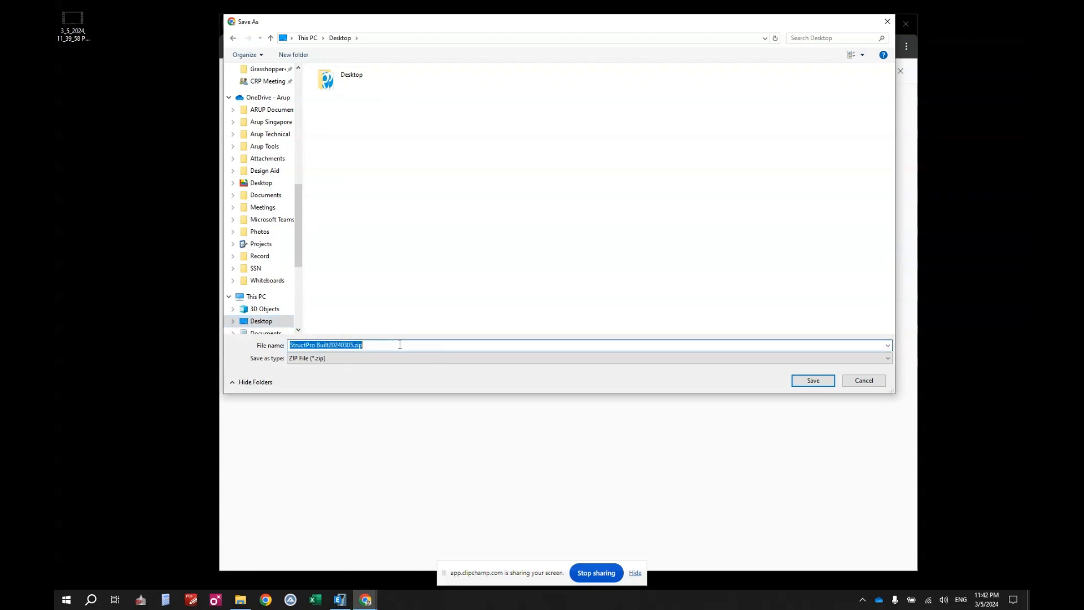
{"action": "left_click", "coordinate": [813, 381]}
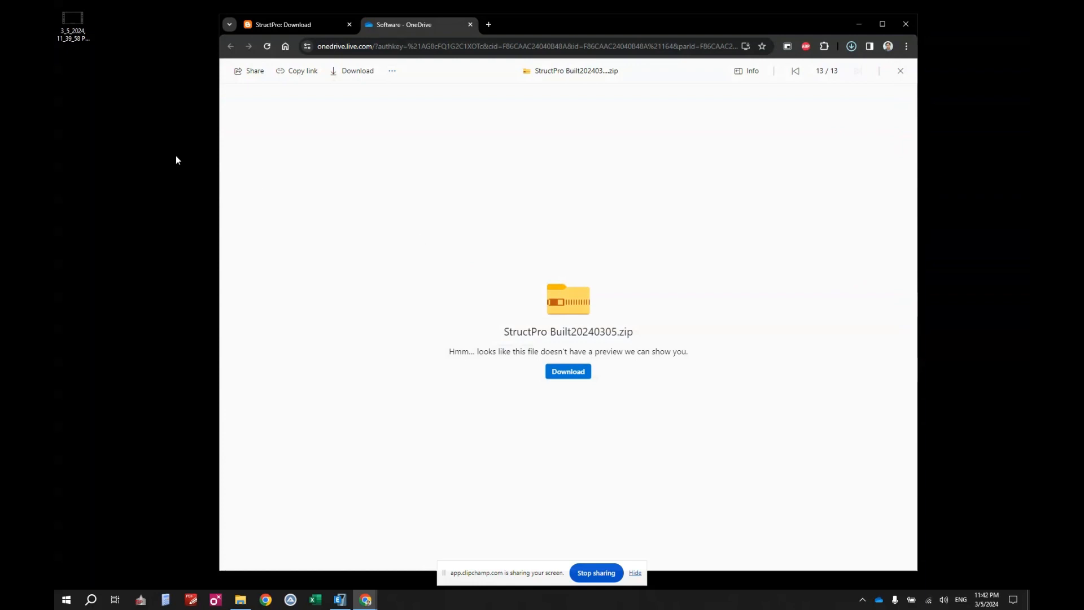
Refresh the Desktop to show the downloaded zip, then tick Unblock in its Properties and confirm.
{"action": "right_click", "coordinate": [151, 114]}
{"action": "left_click", "coordinate": [135, 144]}
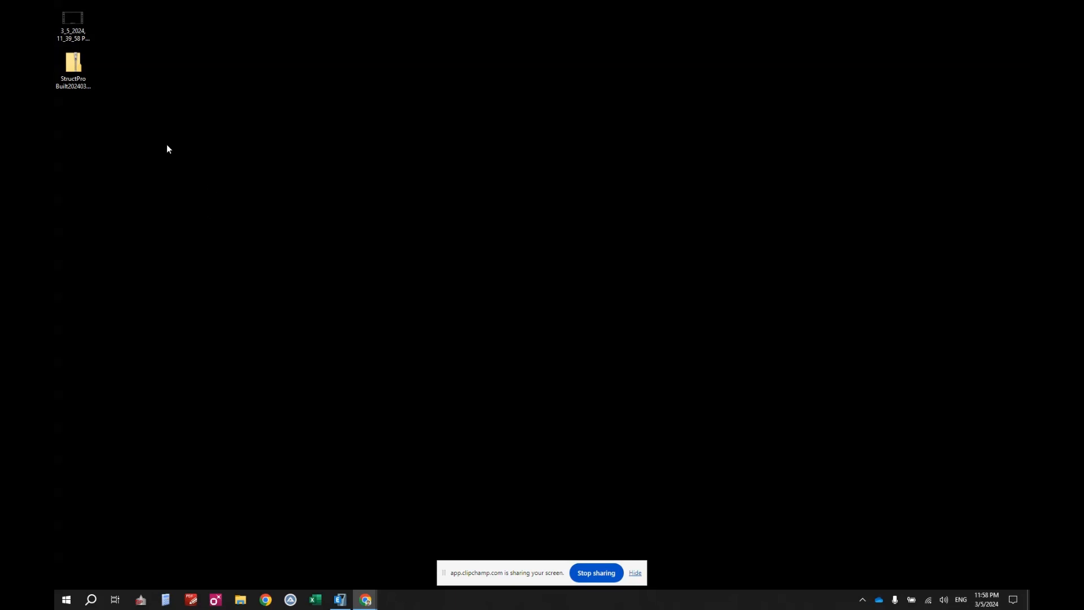
{"action": "left_click", "coordinate": [76, 69]}
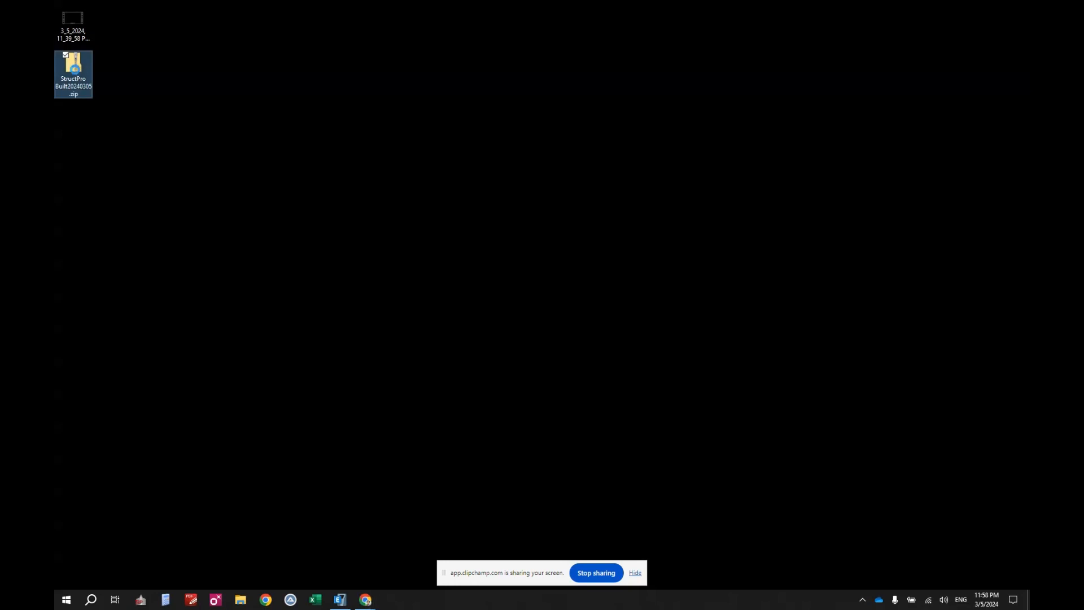
{"action": "right_click", "coordinate": [75, 69]}
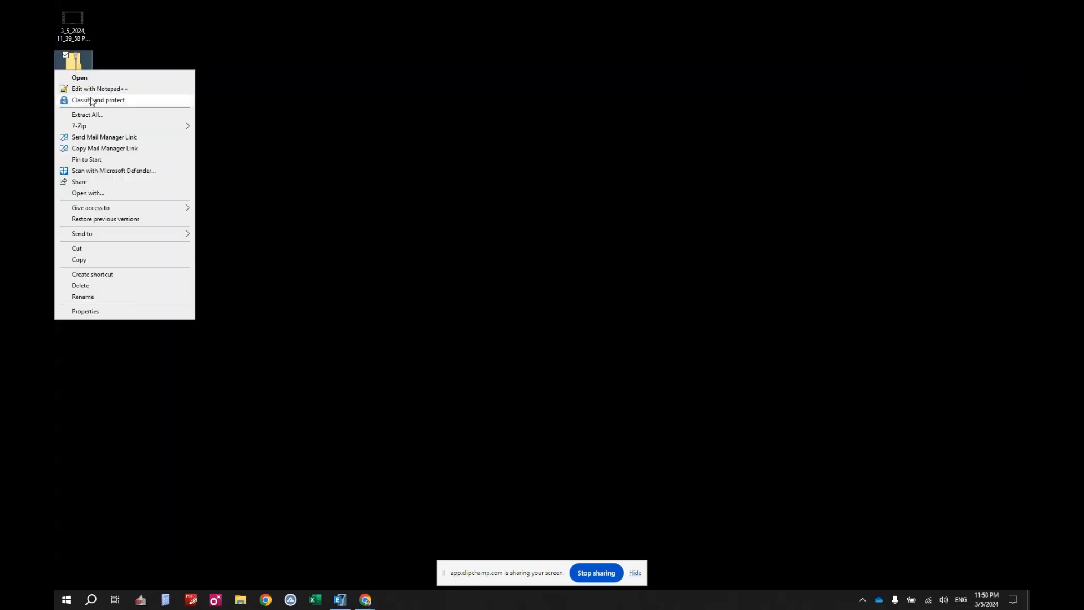
{"action": "left_click", "coordinate": [126, 310]}
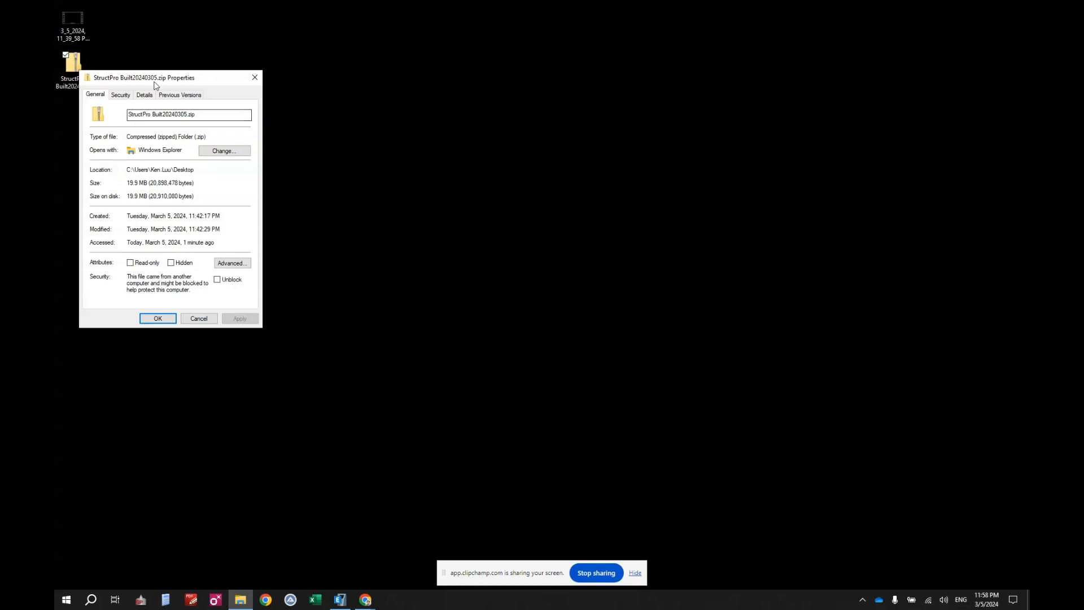
{"action": "left_click_drag", "start_coordinate": [155, 84], "coordinate": [196, 80]}
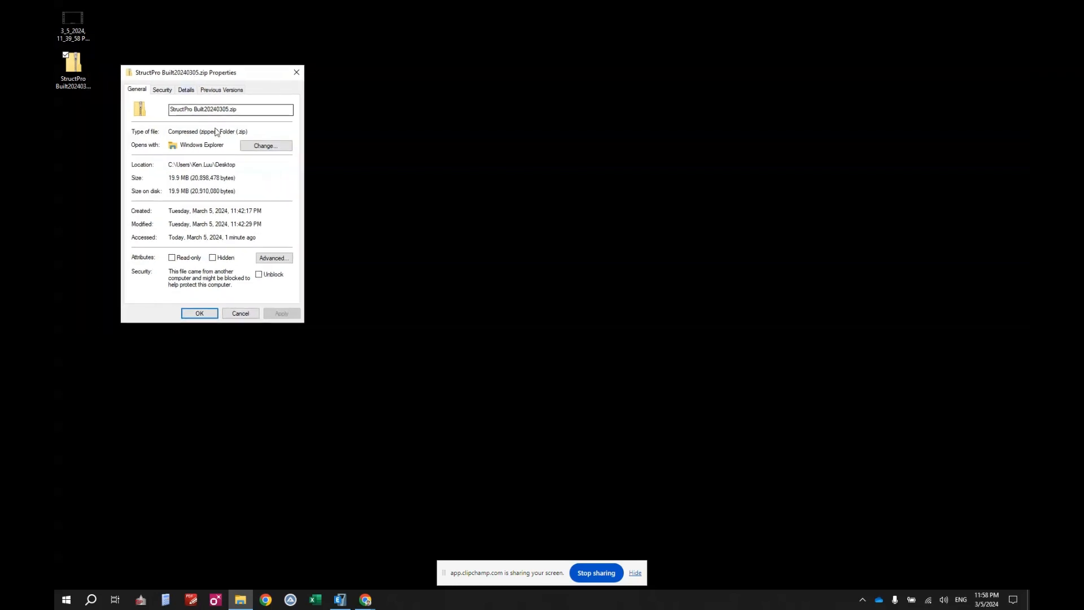
{"action": "left_click", "coordinate": [259, 275]}
{"action": "left_click", "coordinate": [202, 315]}
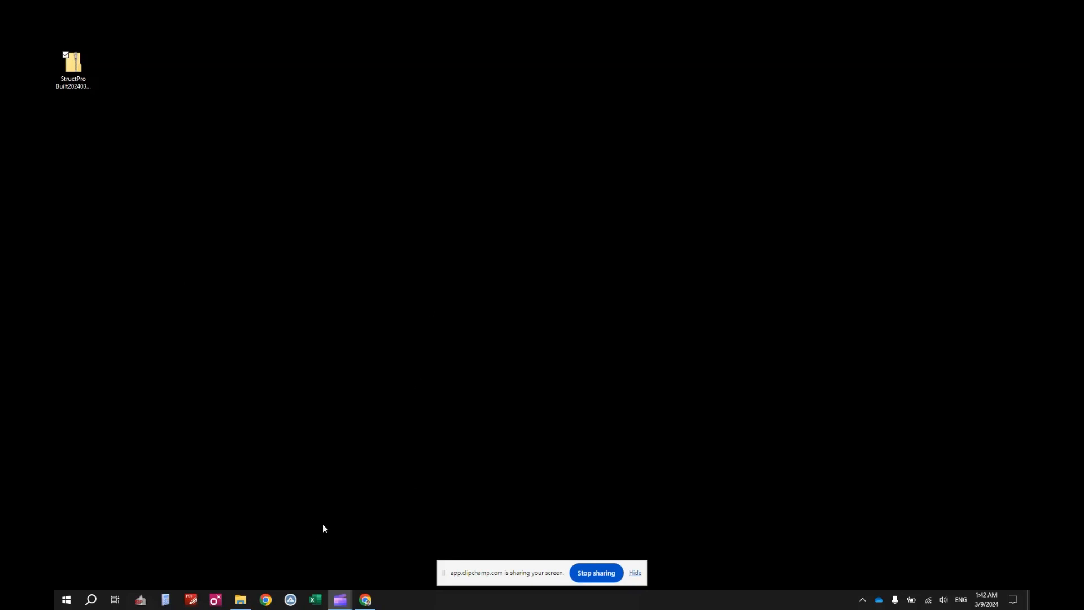
Open the Documents folder in File Explorer.
{"action": "mouse_move", "coordinate": [248, 600]}
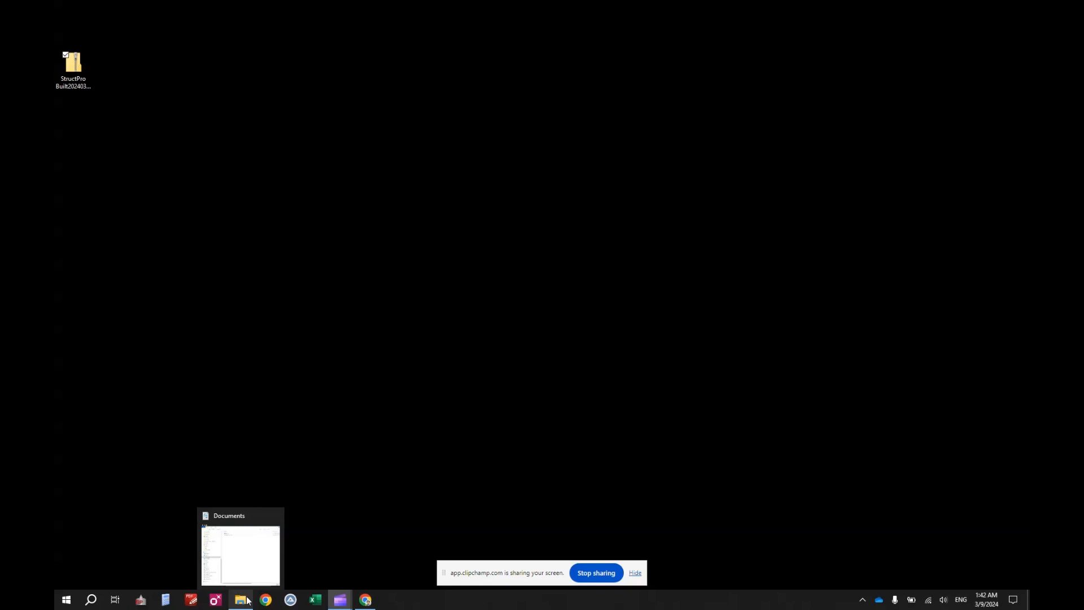
{"action": "left_click", "coordinate": [247, 601]}
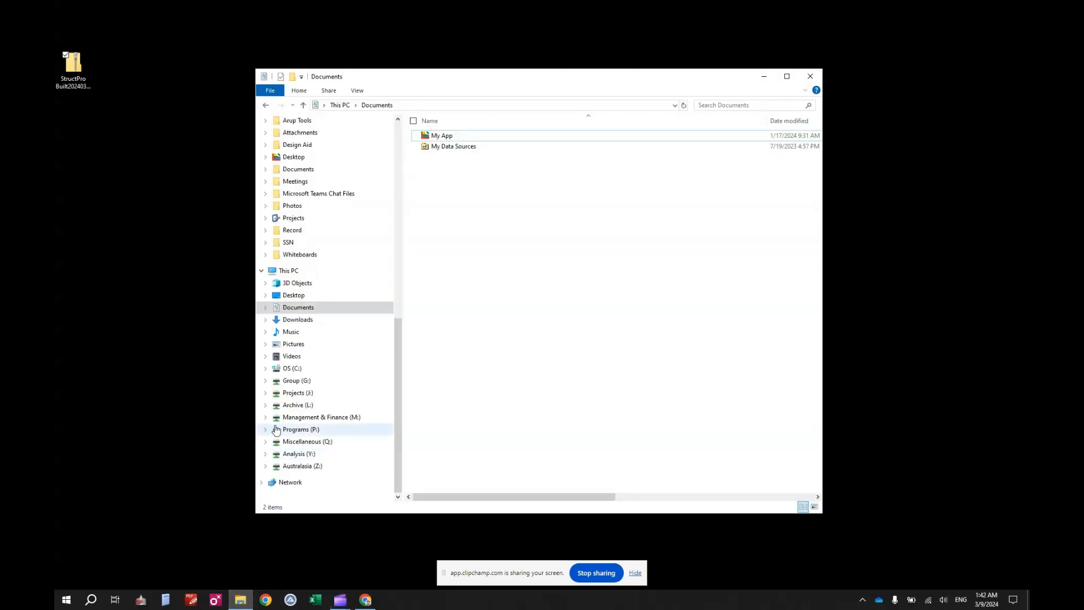
{"action": "left_click", "coordinate": [308, 308]}
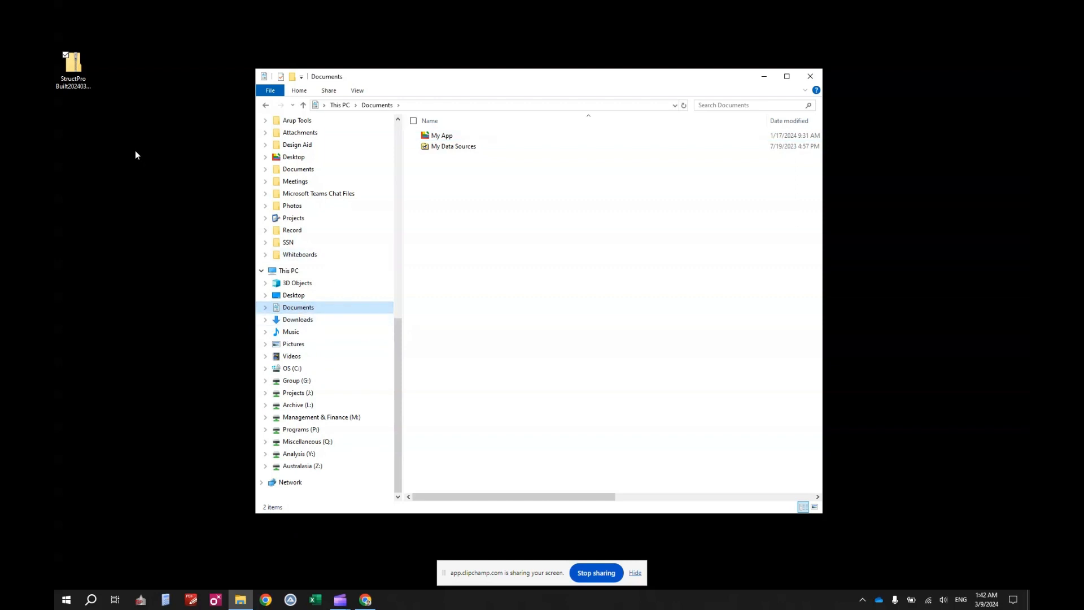
Cut the StructPro zip from the Desktop and paste it into Documents.
{"action": "left_click", "coordinate": [74, 70]}
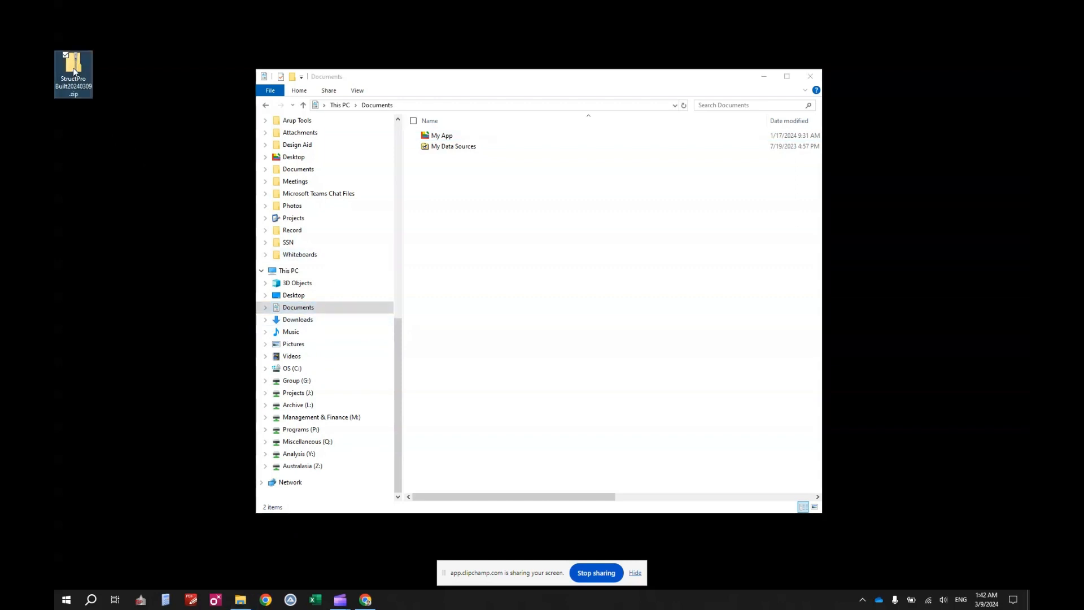
{"action": "right_click", "coordinate": [73, 71]}
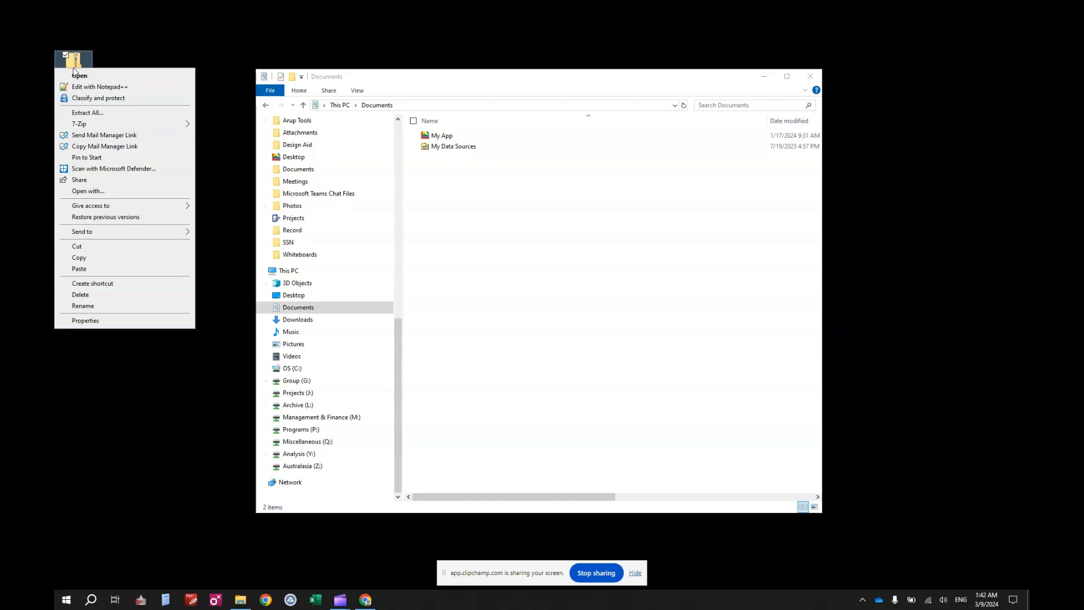
{"action": "left_click", "coordinate": [116, 244]}
{"action": "right_click", "coordinate": [494, 196]}
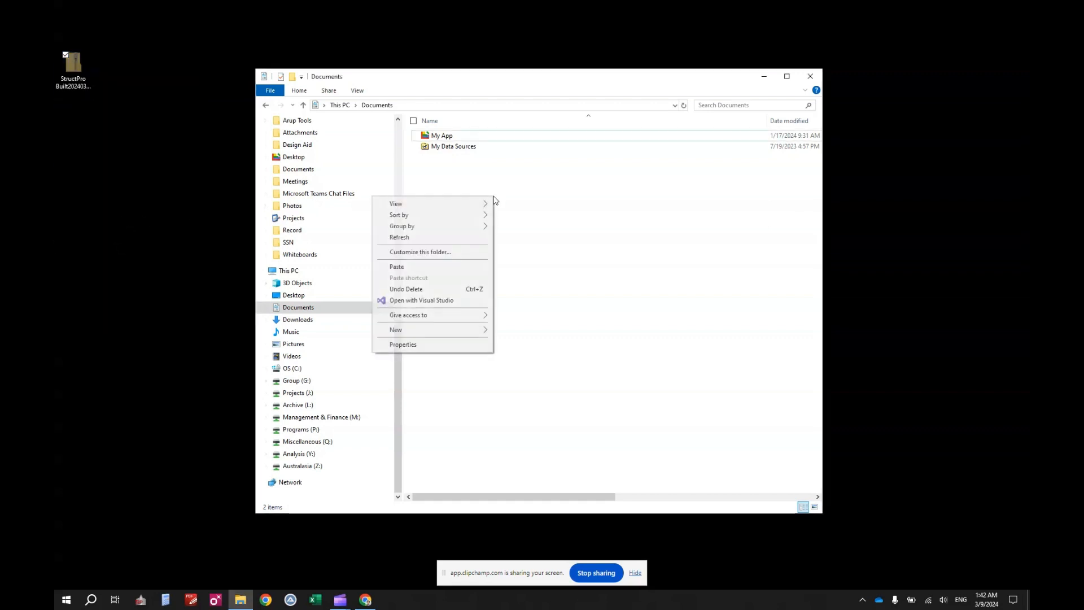
{"action": "left_click", "coordinate": [459, 268]}
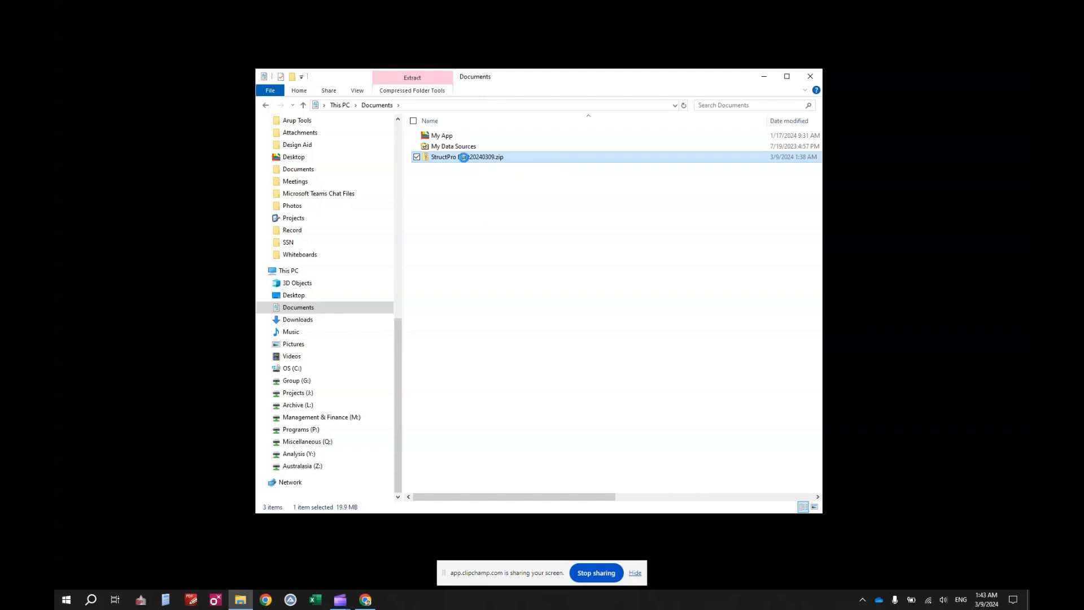
Extract the zip here with 7-Zip into a StructPro folder, then delete the zip.
{"action": "right_click", "coordinate": [466, 161]}
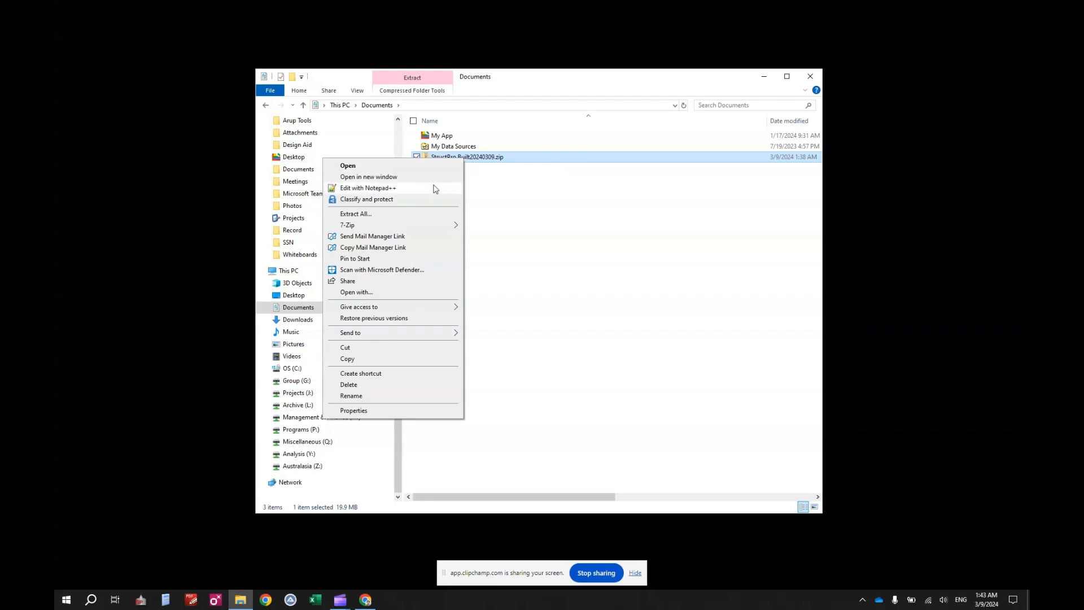
{"action": "mouse_move", "coordinate": [432, 229]}
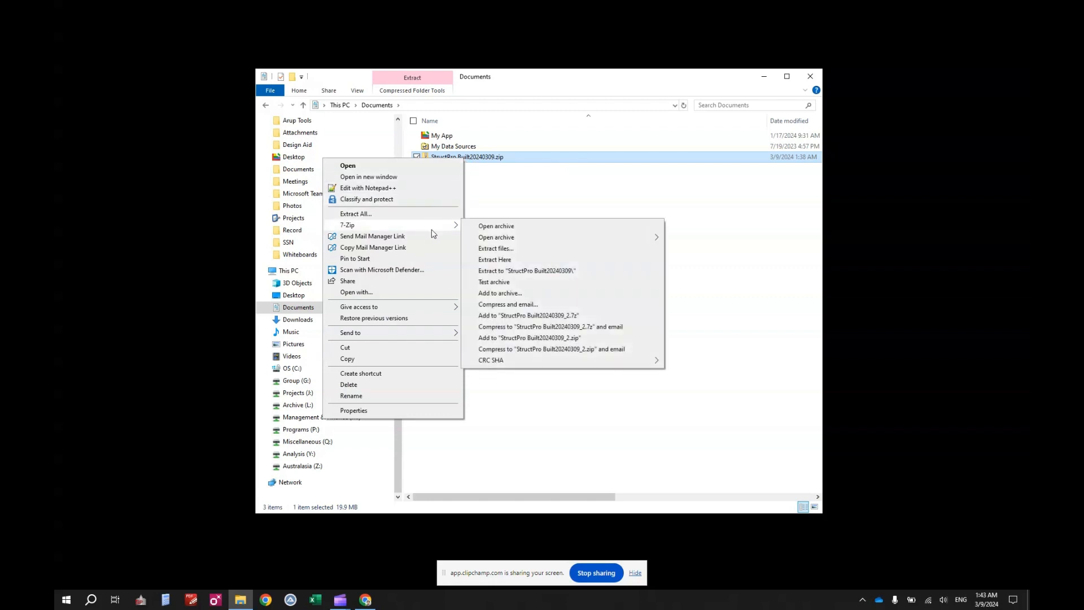
{"action": "left_click", "coordinate": [530, 261]}
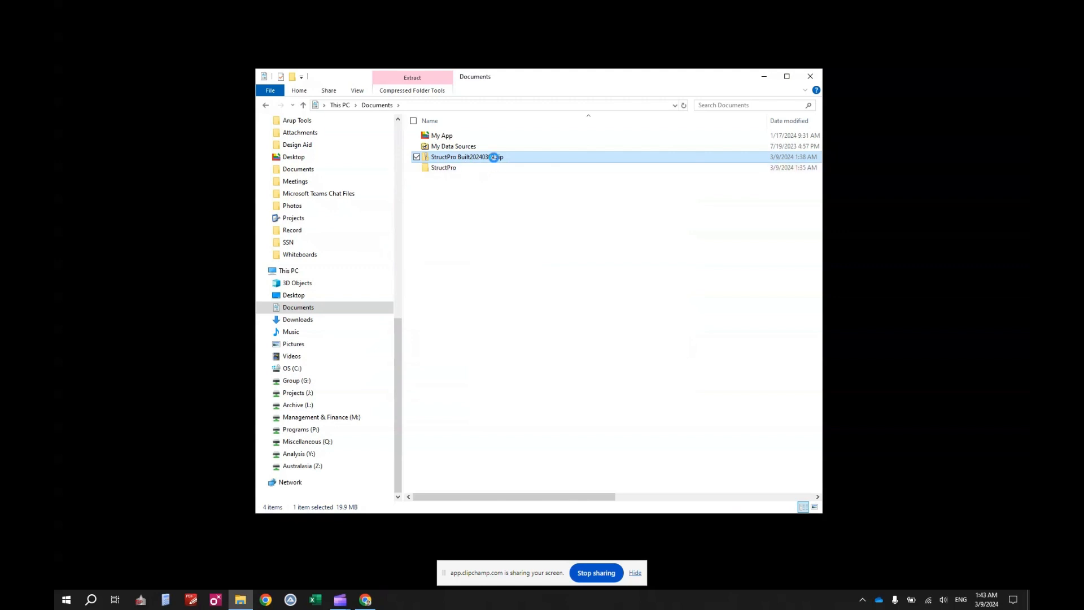
{"action": "right_click", "coordinate": [489, 158]}
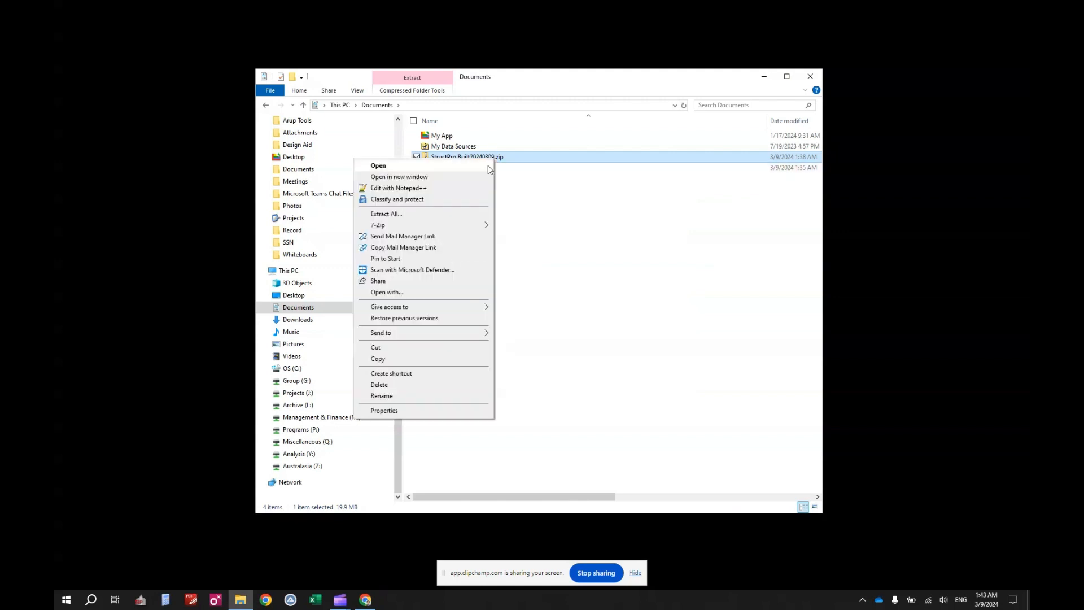
{"action": "left_click", "coordinate": [449, 387]}
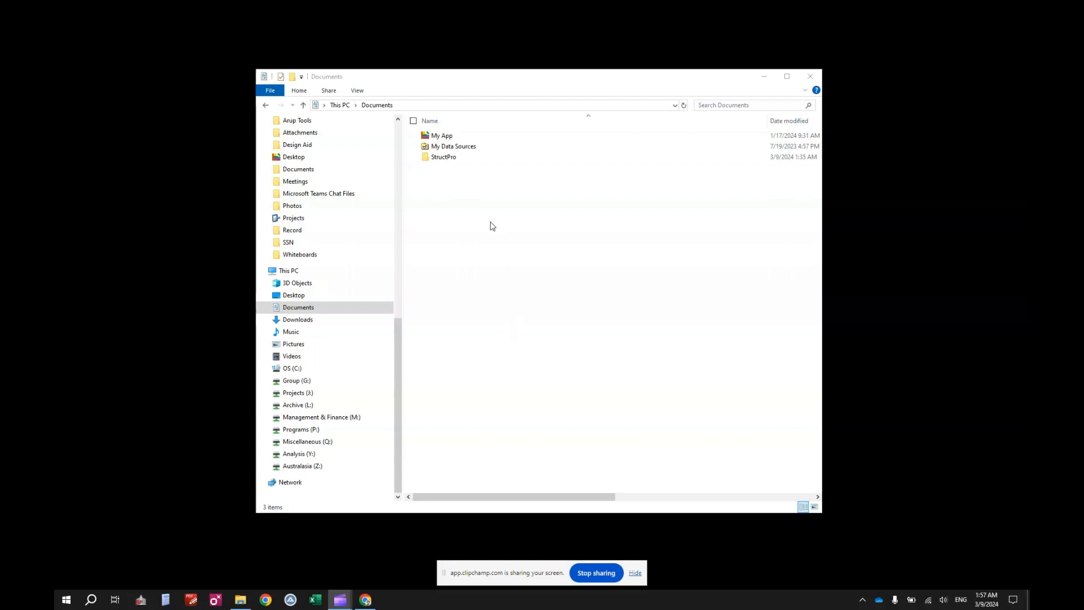
Run setup.exe from StructPro\Setup to install the StructPro Office customization.
{"action": "double_click", "coordinate": [460, 160]}
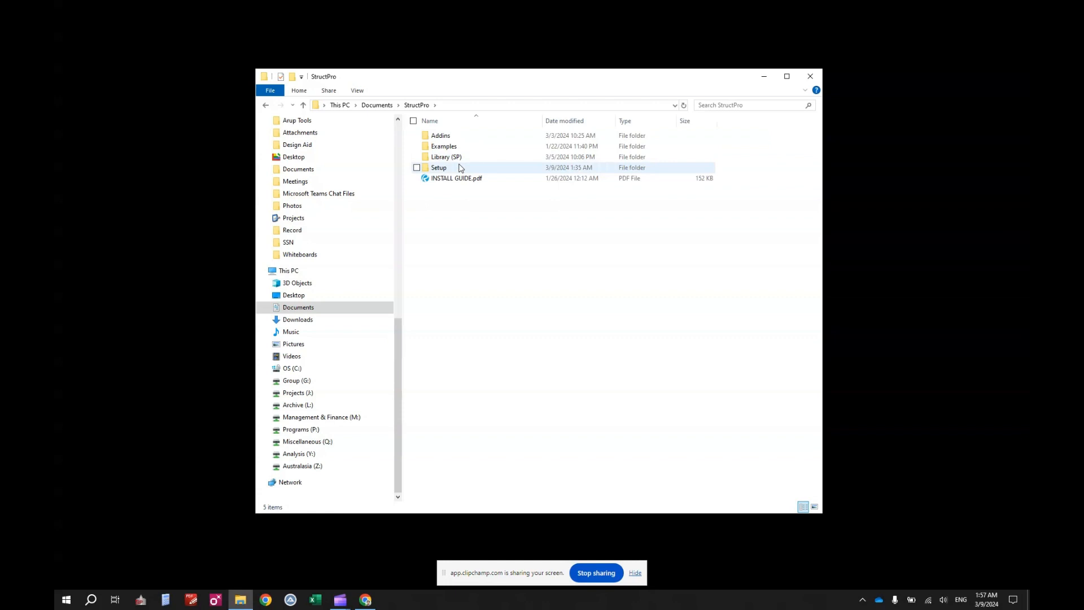
{"action": "double_click", "coordinate": [460, 168]}
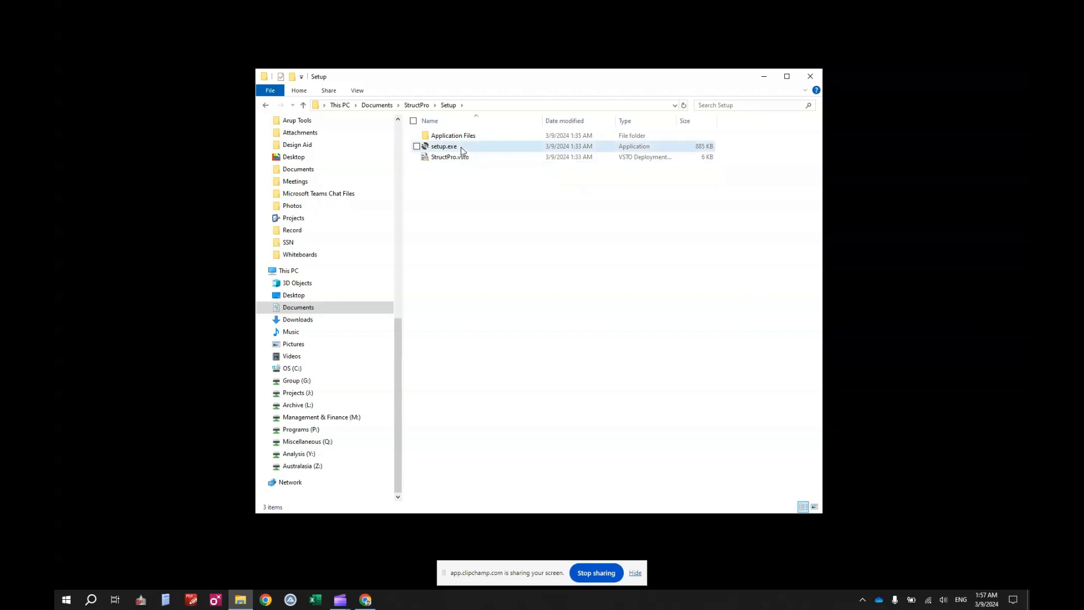
{"action": "left_click", "coordinate": [461, 147]}
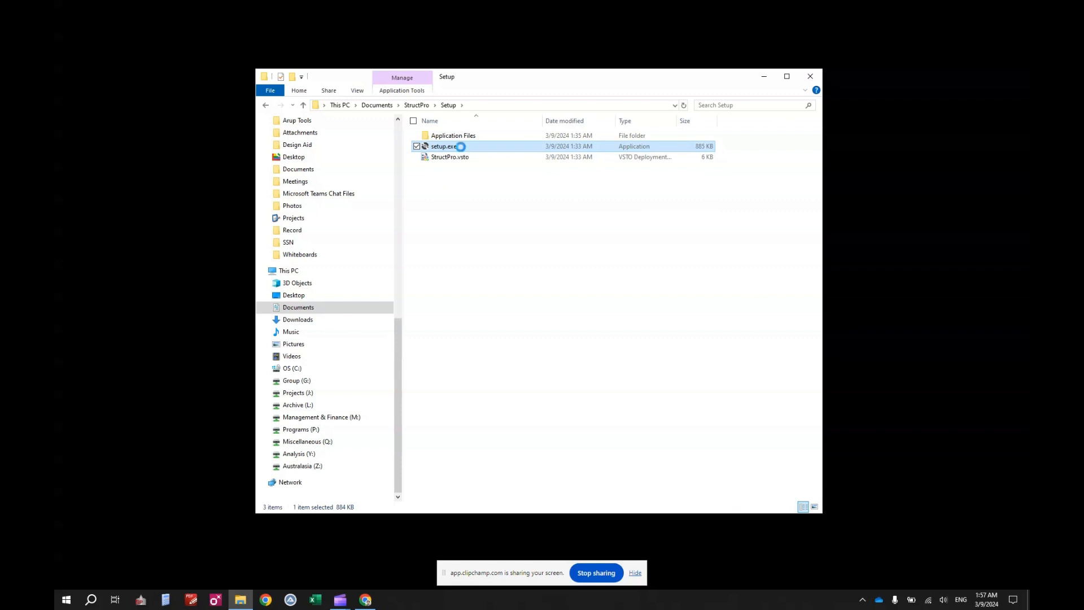
{"action": "right_click", "coordinate": [461, 147]}
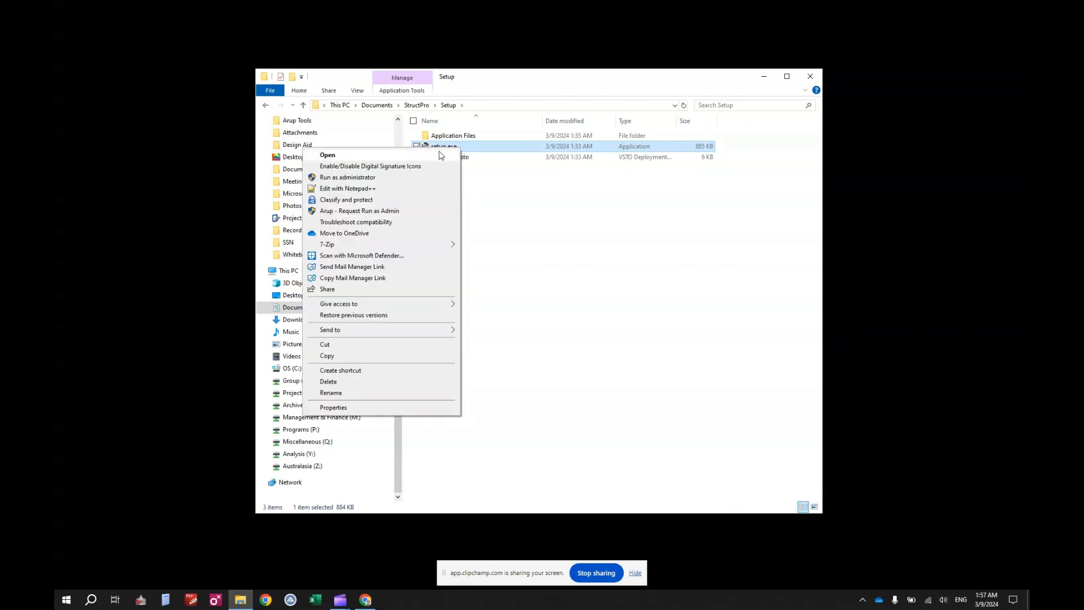
{"action": "left_click", "coordinate": [441, 155]}
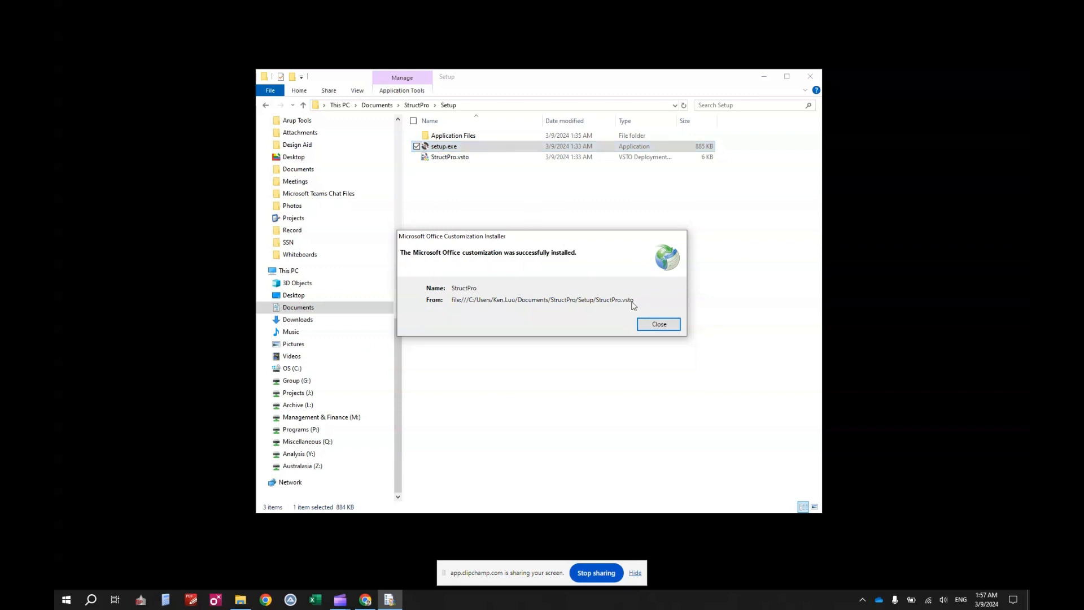
Close the installation success message and start a blank Excel workbook.
{"action": "left_click", "coordinate": [659, 325]}
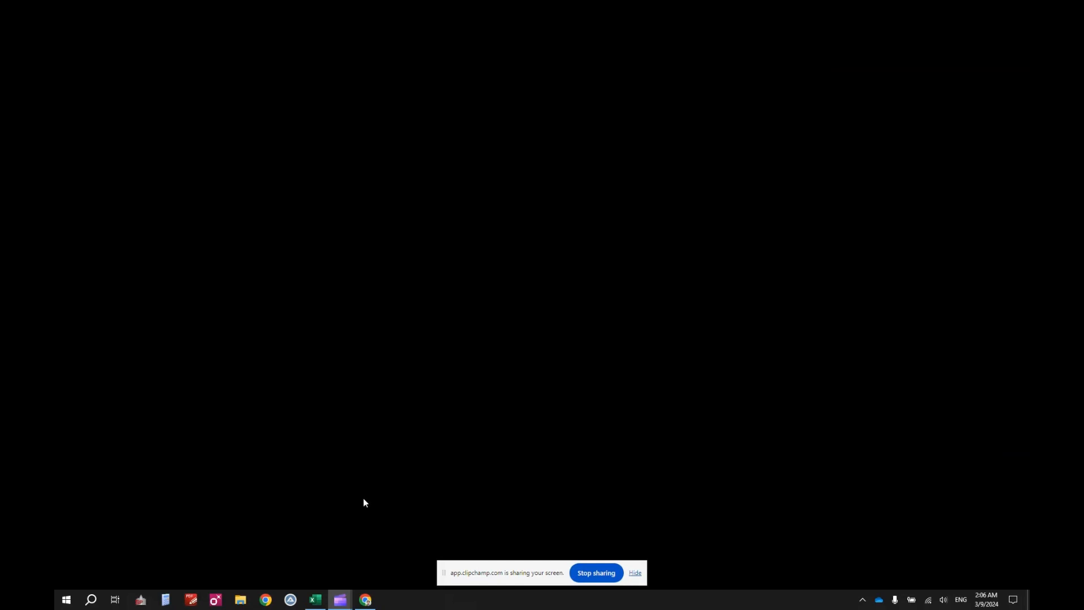
{"action": "left_click", "coordinate": [315, 599]}
{"action": "left_click", "coordinate": [196, 141]}
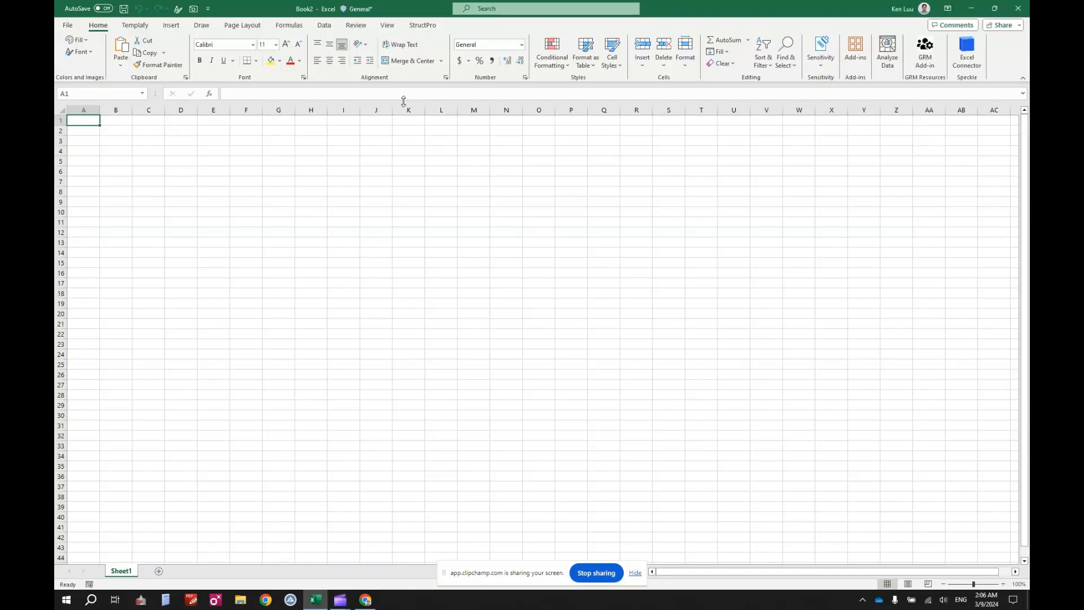
Switch to the StructPro ribbon tab and select cell D4.
{"action": "left_click", "coordinate": [422, 25]}
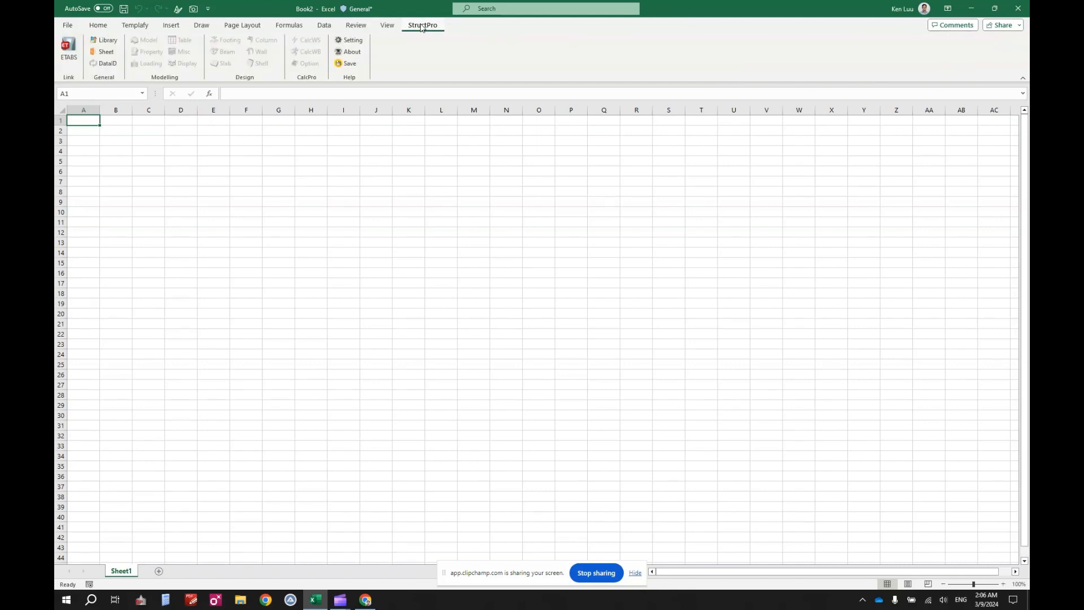
{"action": "left_click", "coordinate": [179, 151]}
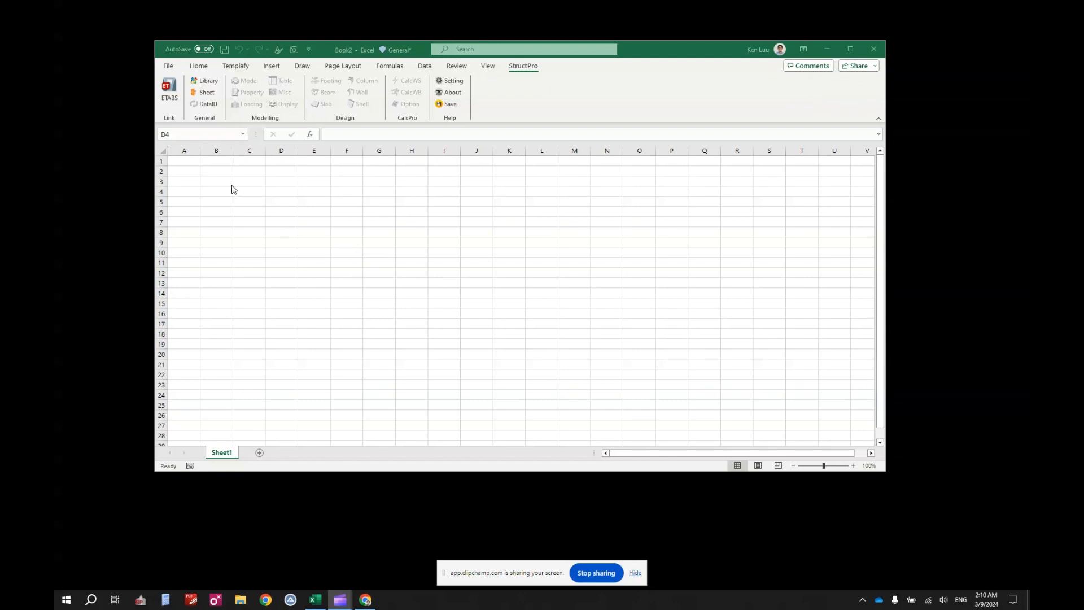
Use Set Library to point the Library pane at Documents\StructPro\Library (SP).
{"action": "left_click", "coordinate": [213, 83]}
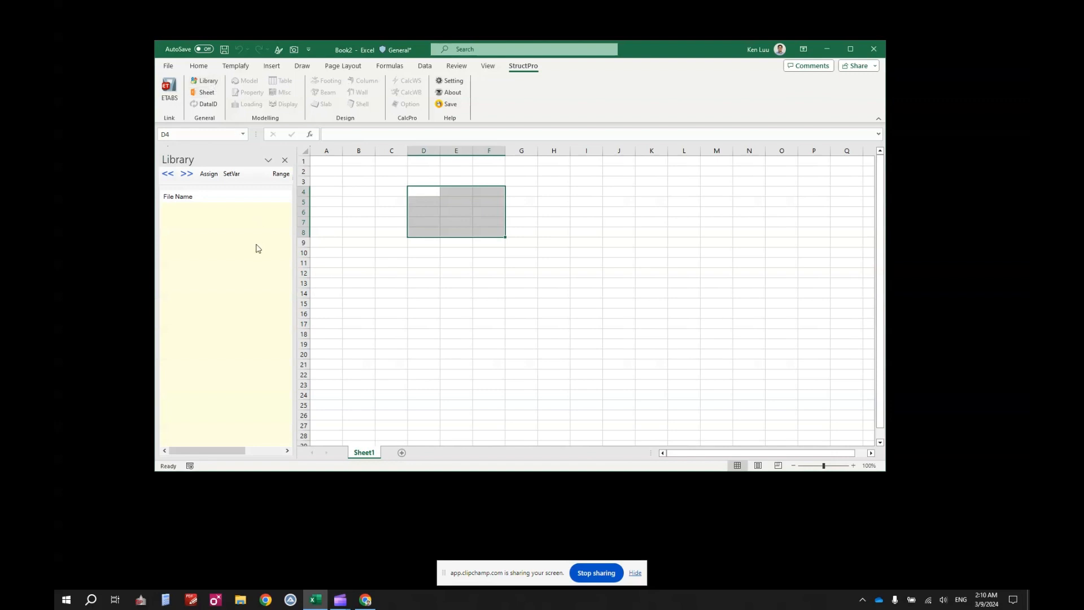
{"action": "right_click", "coordinate": [228, 250]}
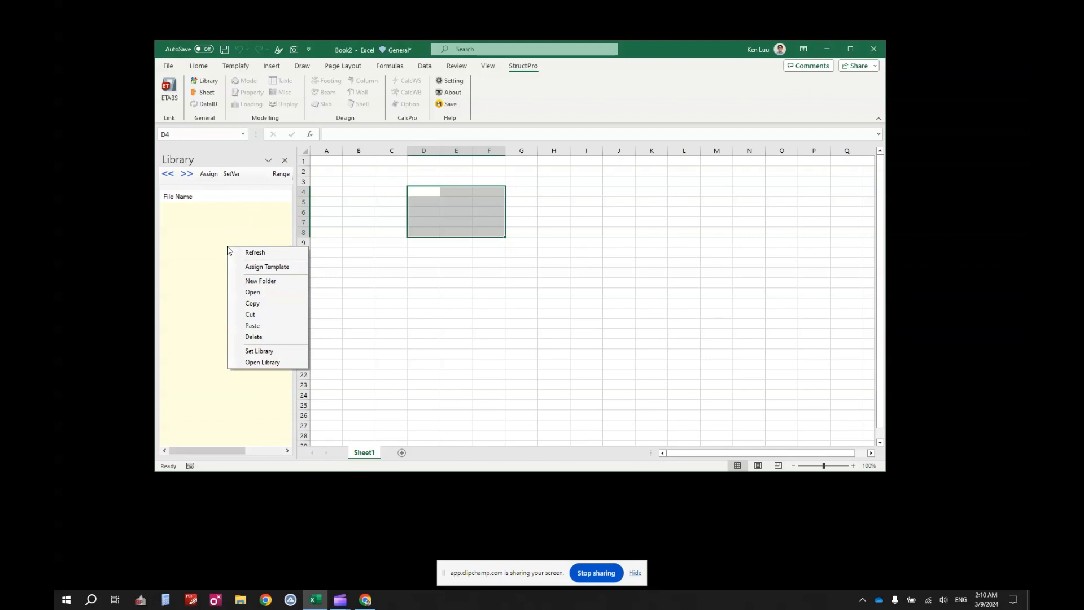
{"action": "left_click", "coordinate": [277, 352]}
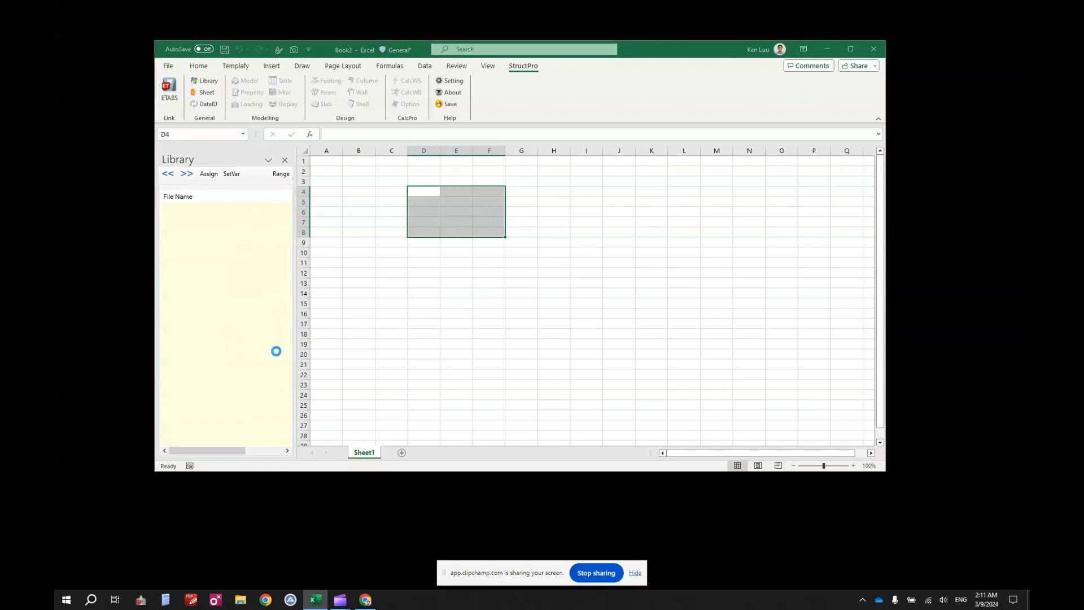
{"action": "left_click_drag", "start_coordinate": [373, 60], "coordinate": [481, 136]}
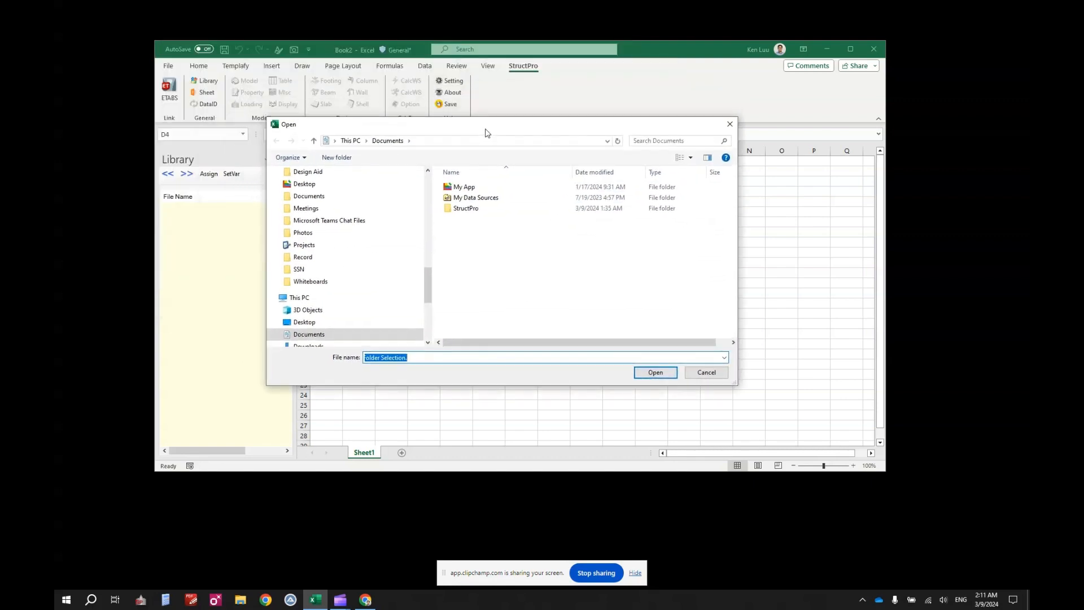
{"action": "double_click", "coordinate": [481, 214]}
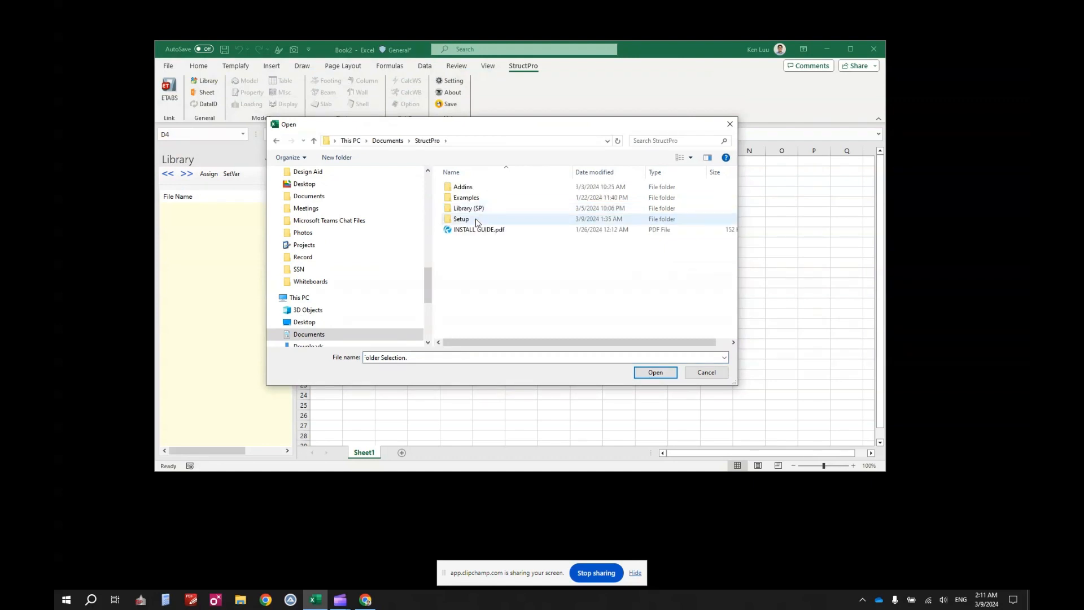
{"action": "double_click", "coordinate": [473, 209]}
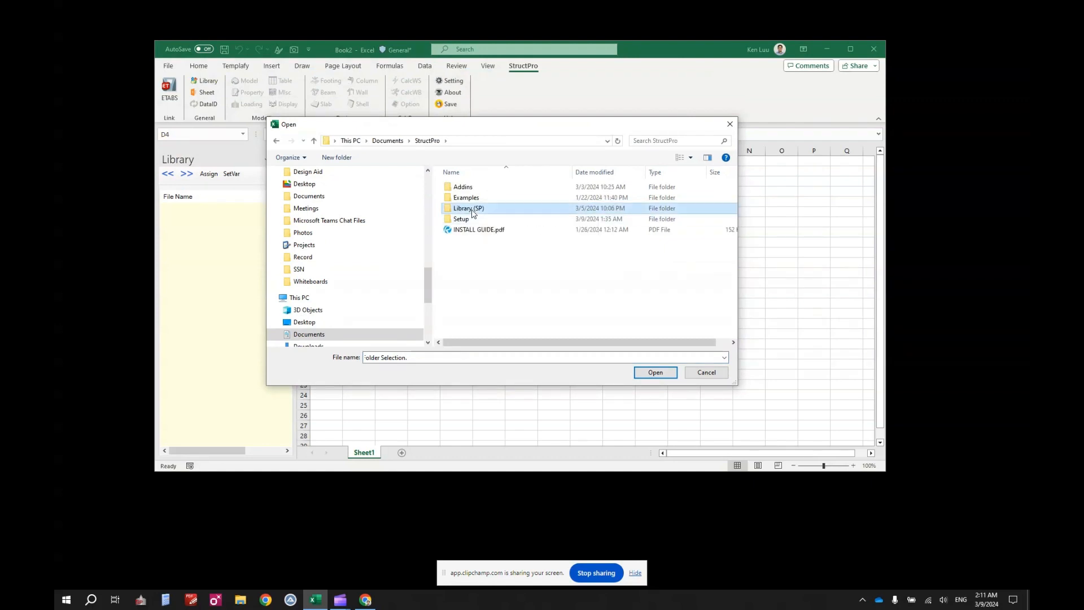
{"action": "left_click", "coordinate": [655, 372]}
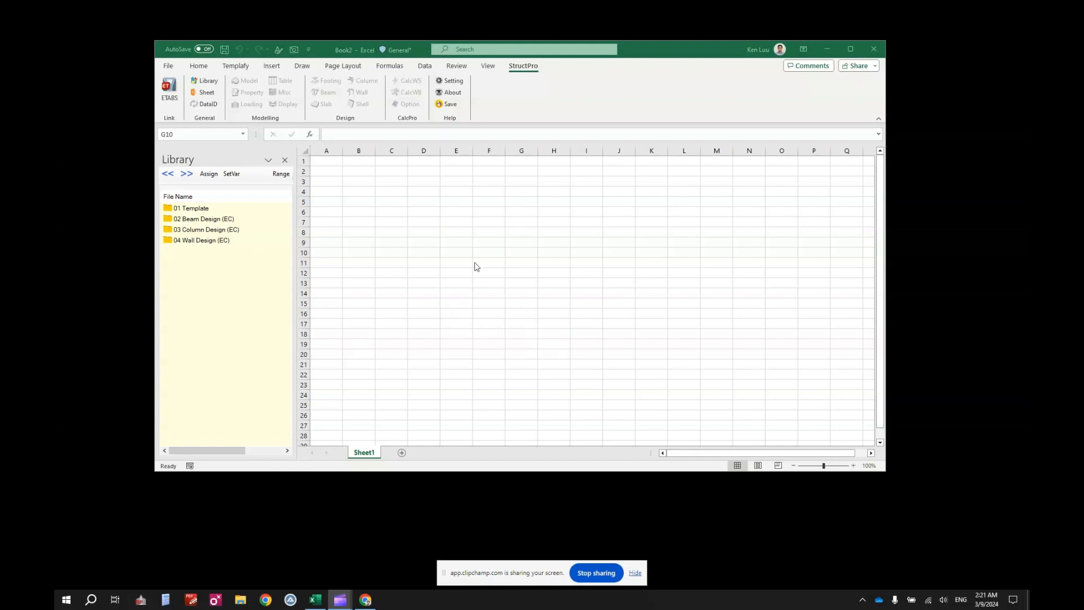
Tick Developer under Main Tabs in Customize the Ribbon and confirm with OK.
{"action": "left_click", "coordinate": [568, 95]}
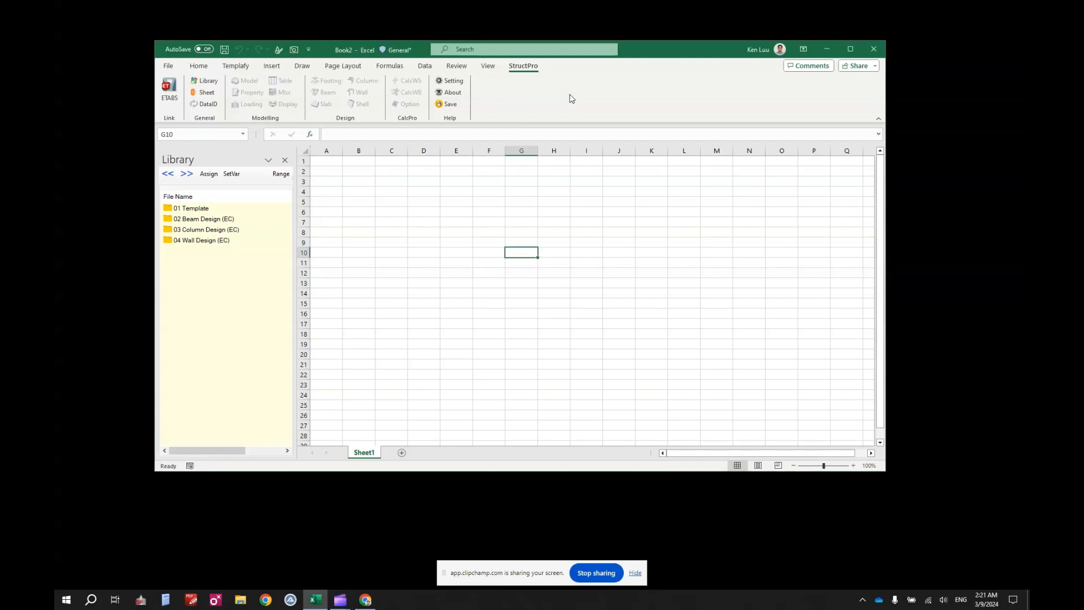
{"action": "right_click", "coordinate": [573, 95]}
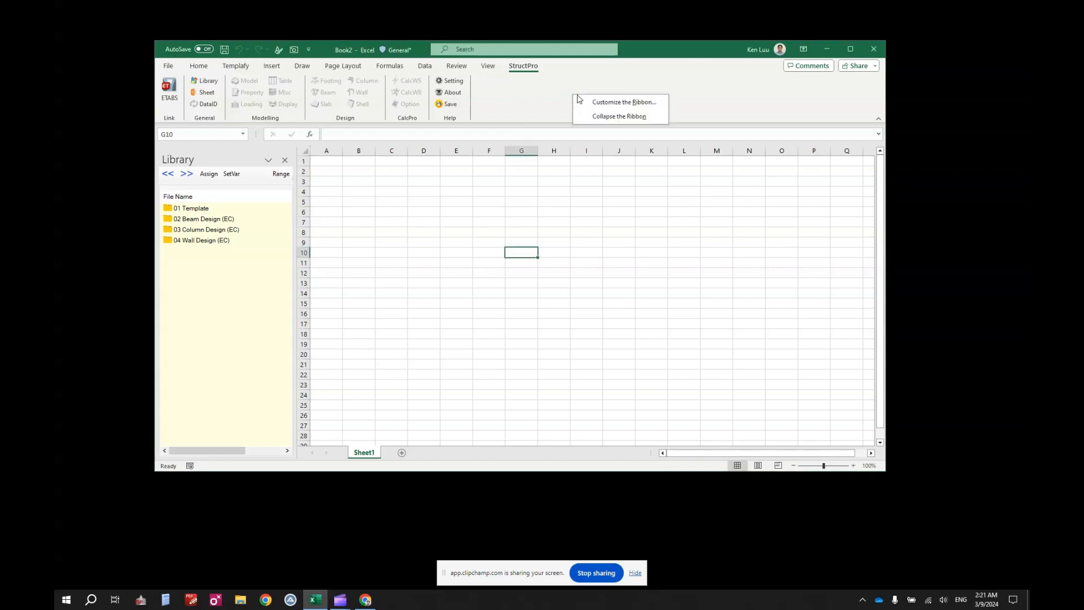
{"action": "left_click", "coordinate": [536, 90]}
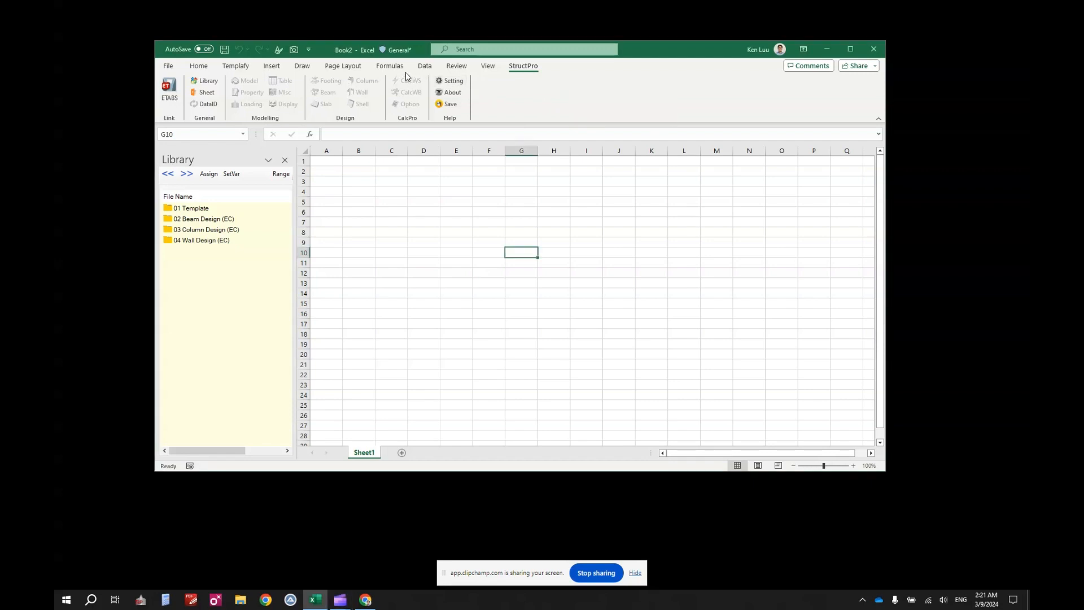
{"action": "right_click", "coordinate": [498, 90]}
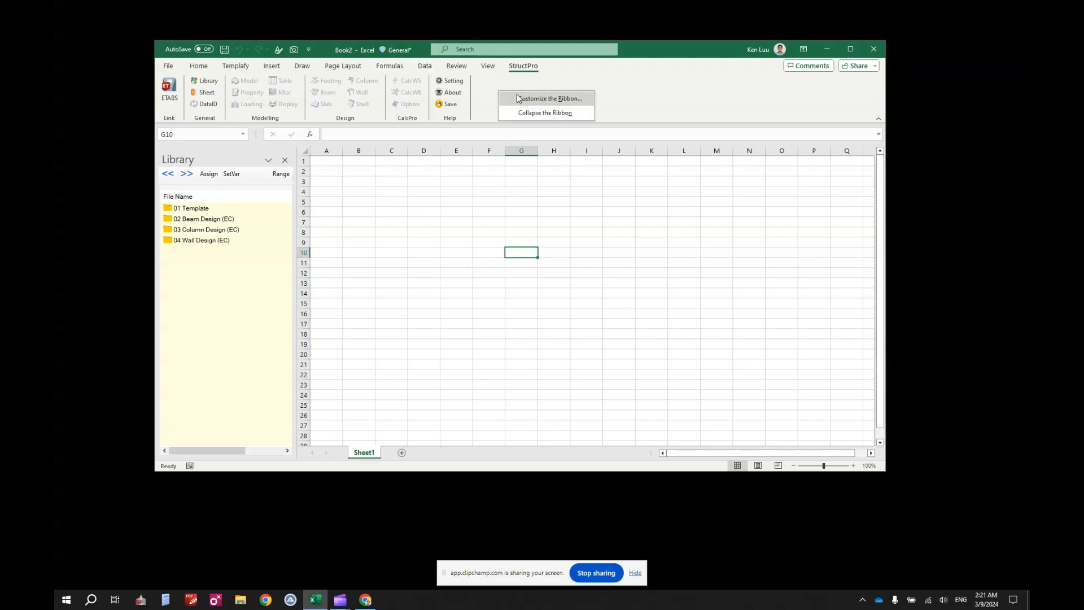
{"action": "left_click", "coordinate": [517, 98]}
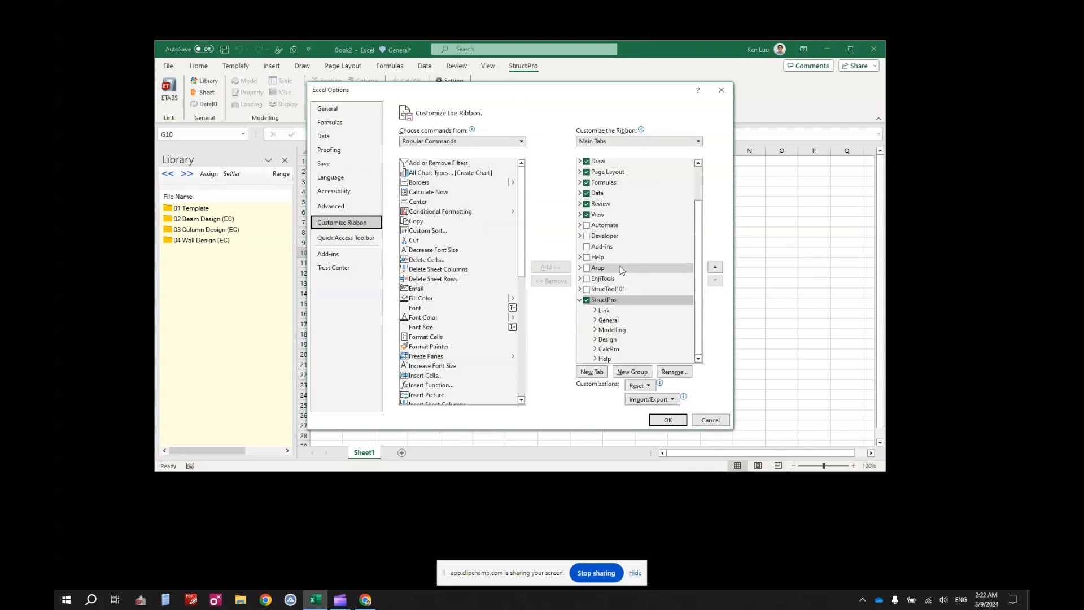
{"action": "left_click", "coordinate": [588, 235]}
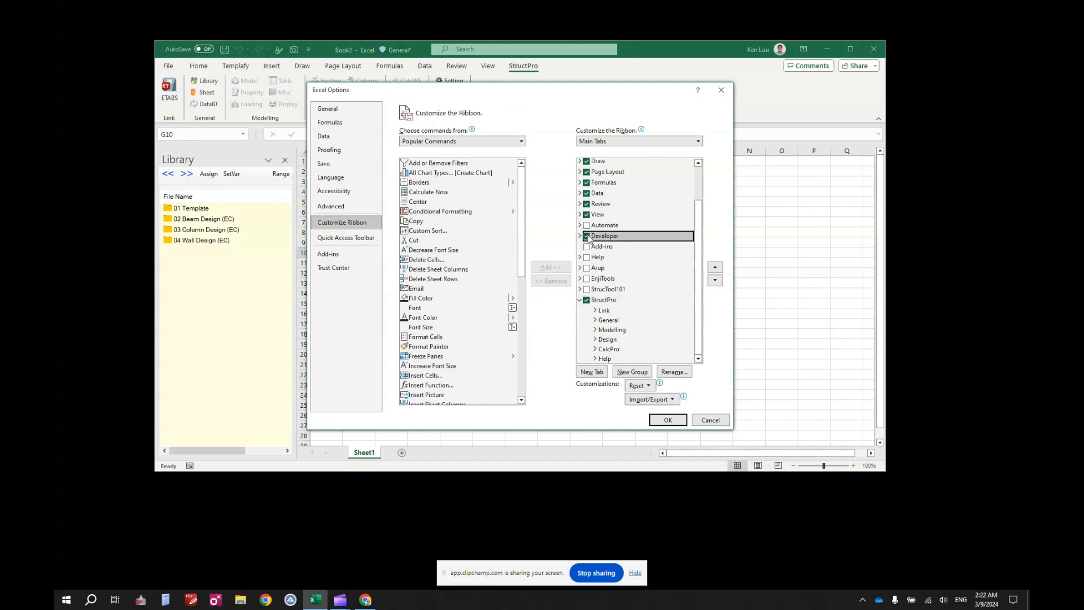
{"action": "left_click", "coordinate": [663, 421]}
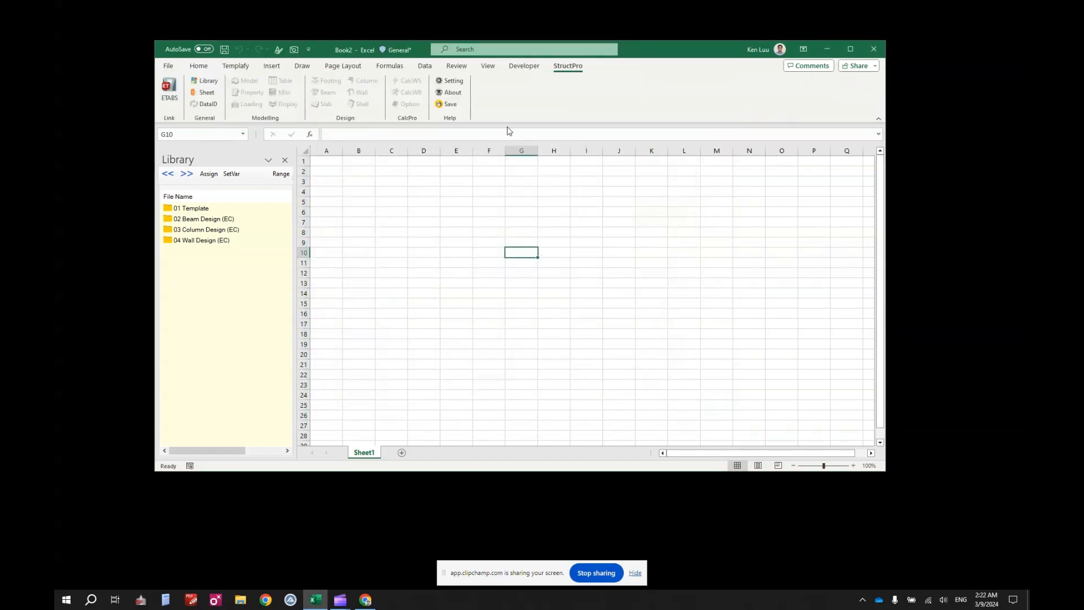
From Developer > Excel Add-ins, browse to StructPro\Addins and select StructPro_UDFNF-AddIn-packed.xll.
{"action": "left_click", "coordinate": [524, 66]}
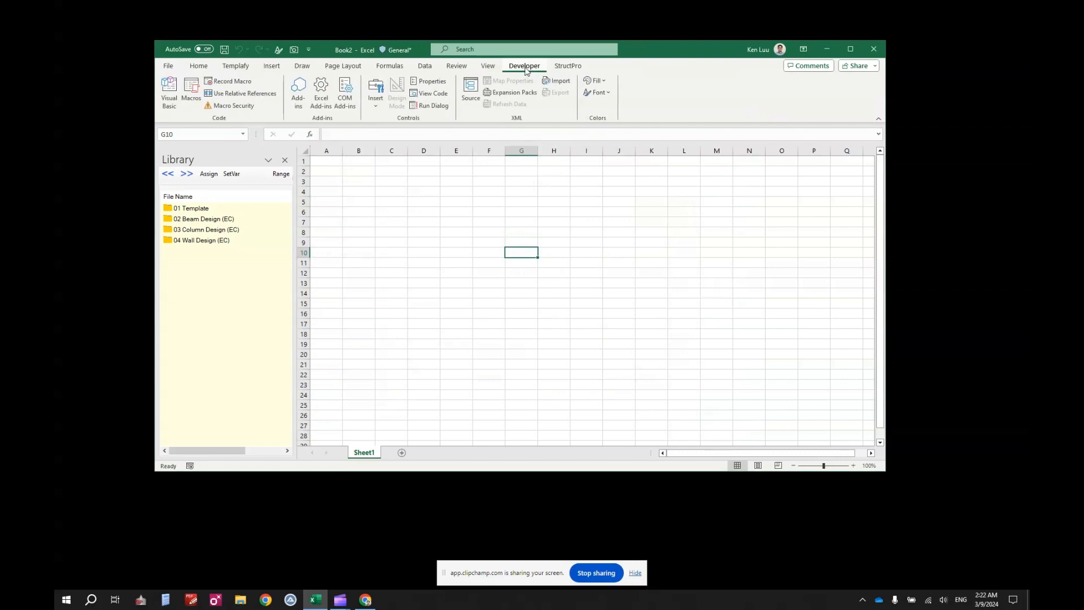
{"action": "left_click", "coordinate": [320, 92]}
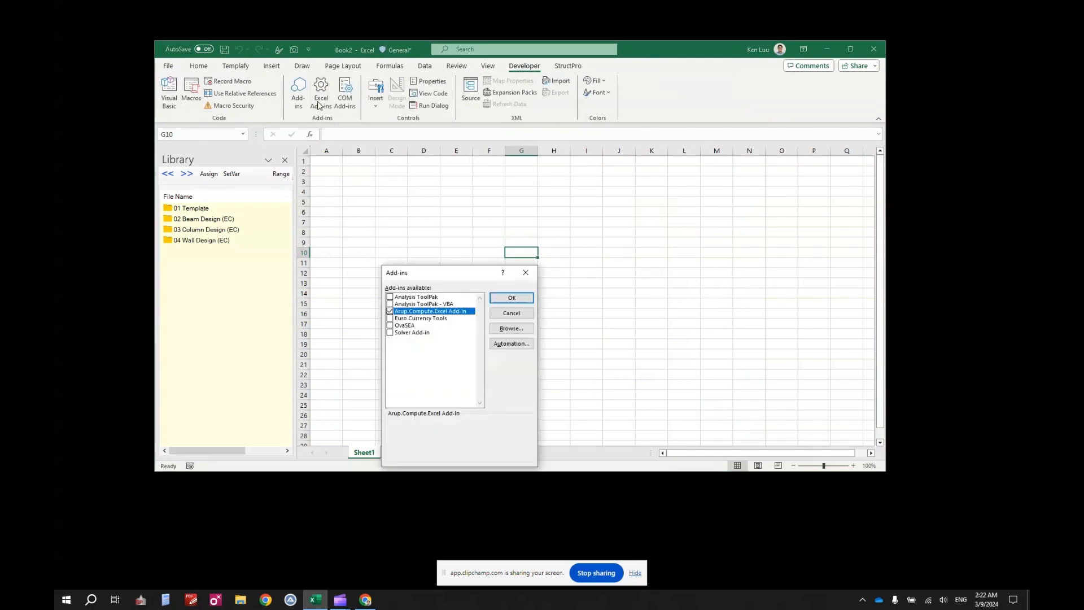
{"action": "left_click", "coordinate": [516, 331]}
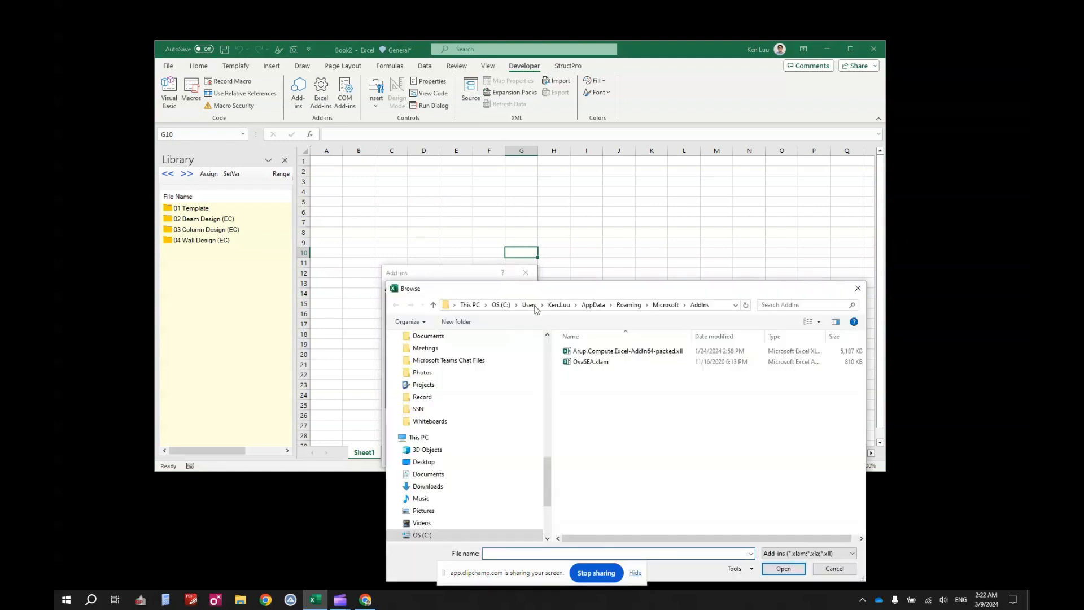
{"action": "left_click_drag", "start_coordinate": [552, 292], "coordinate": [472, 175]}
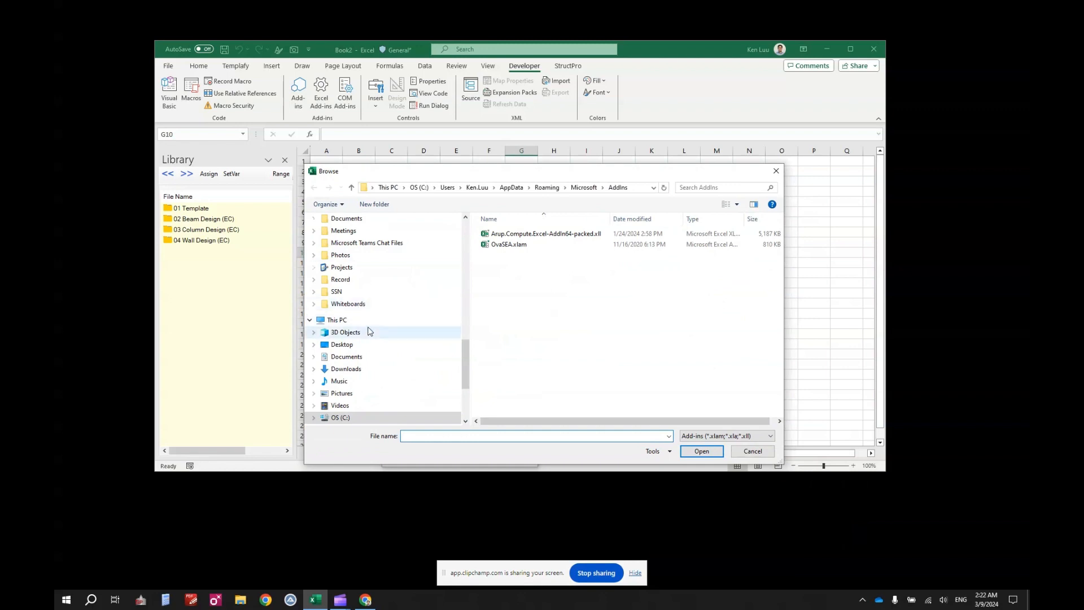
{"action": "left_click", "coordinate": [346, 357]}
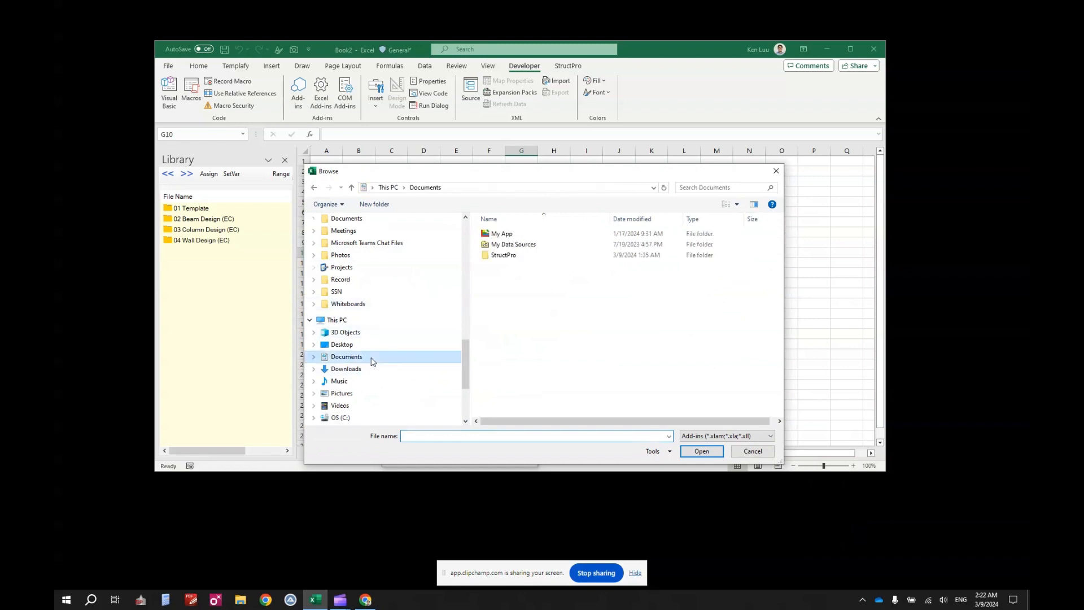
{"action": "double_click", "coordinate": [501, 254]}
{"action": "double_click", "coordinate": [500, 234]}
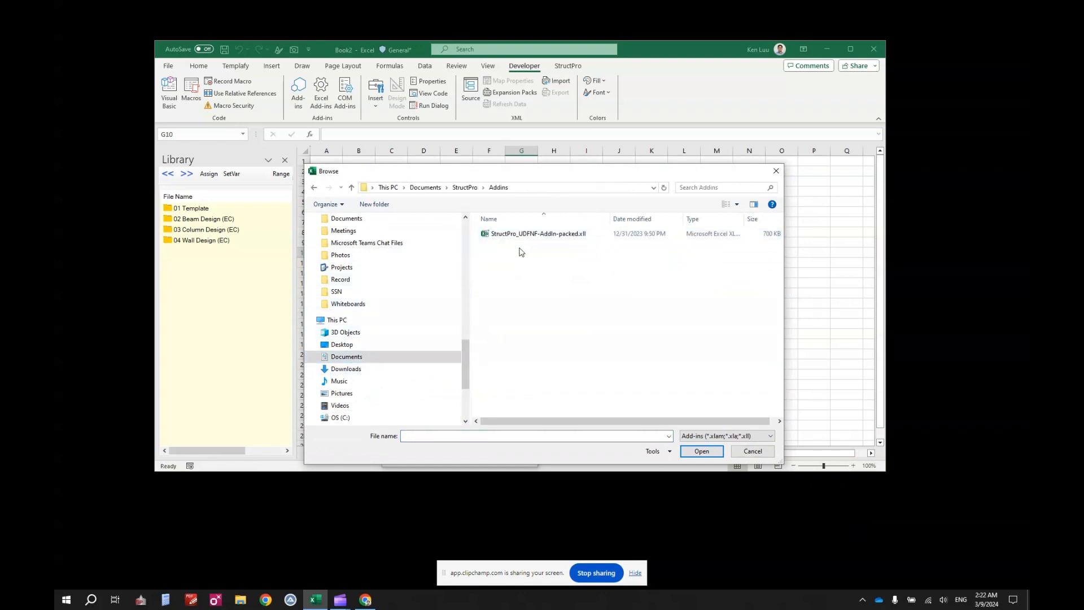
{"action": "left_click", "coordinate": [517, 235]}
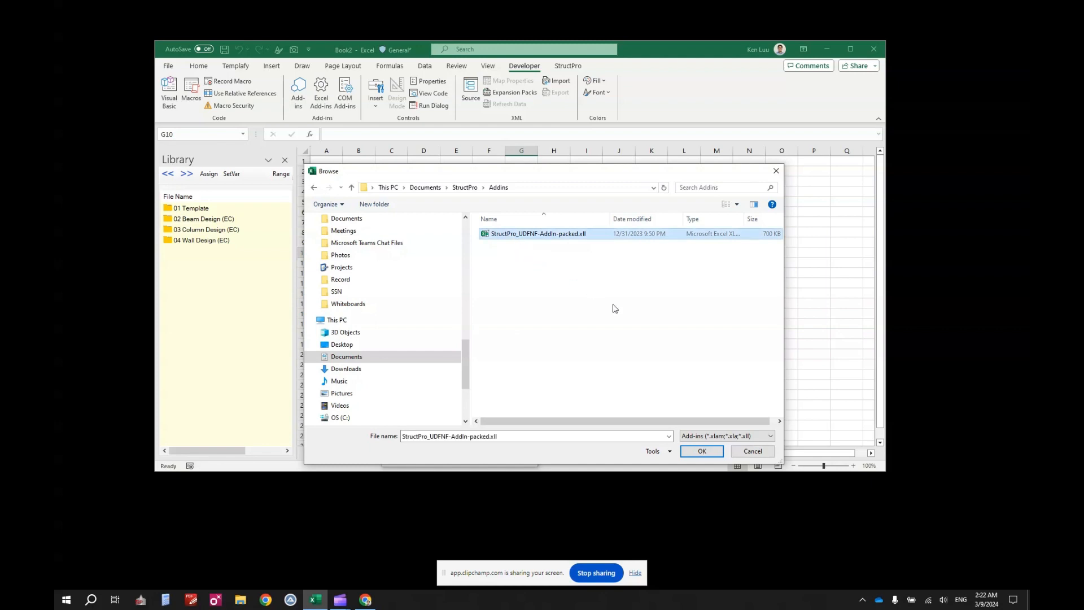
Confirm the add-in file and close the Add-ins dialog with StructPro ticked.
{"action": "left_click", "coordinate": [700, 452]}
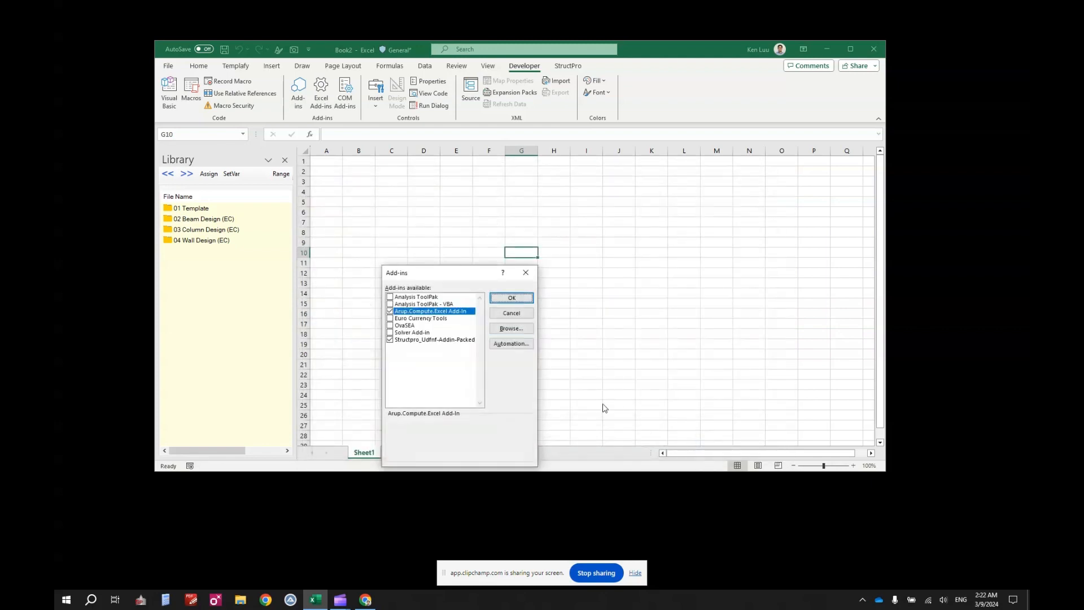
{"action": "left_click", "coordinate": [499, 298]}
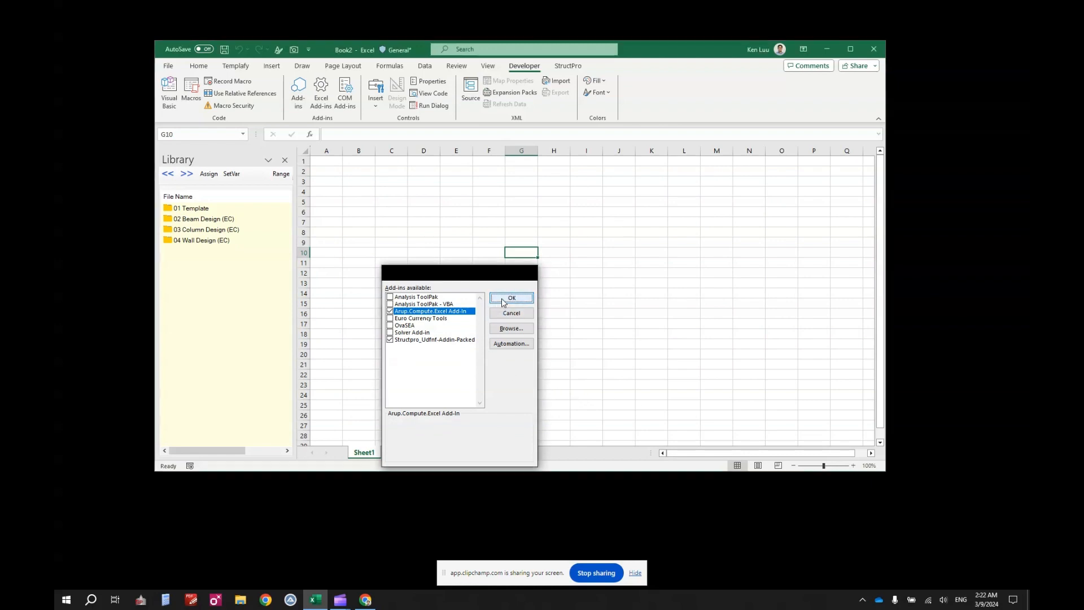
{"action": "left_click", "coordinate": [522, 304]}
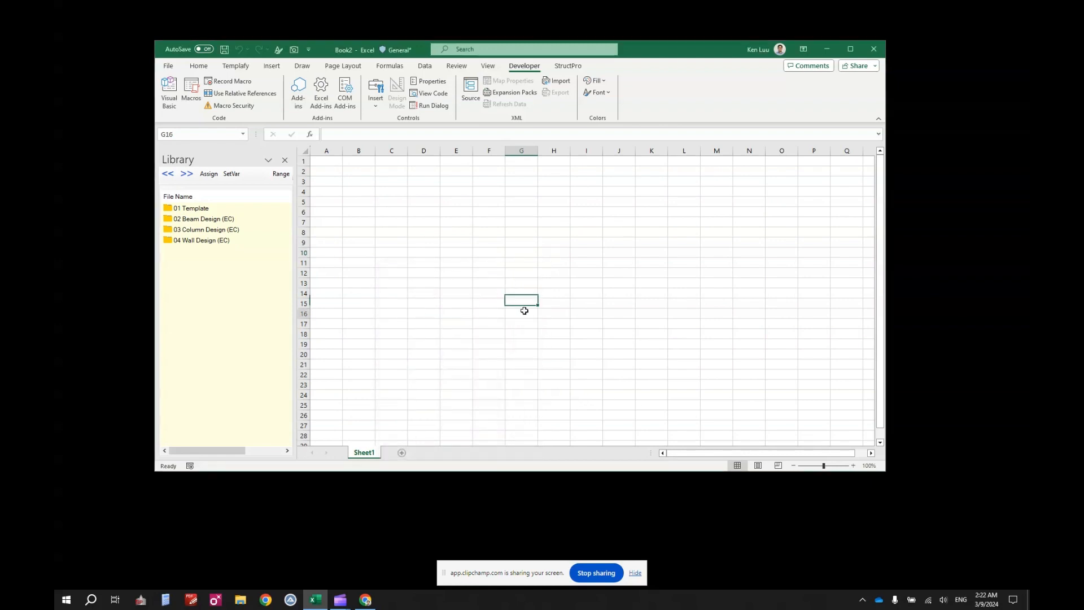
{"action": "left_click", "coordinate": [523, 312]}
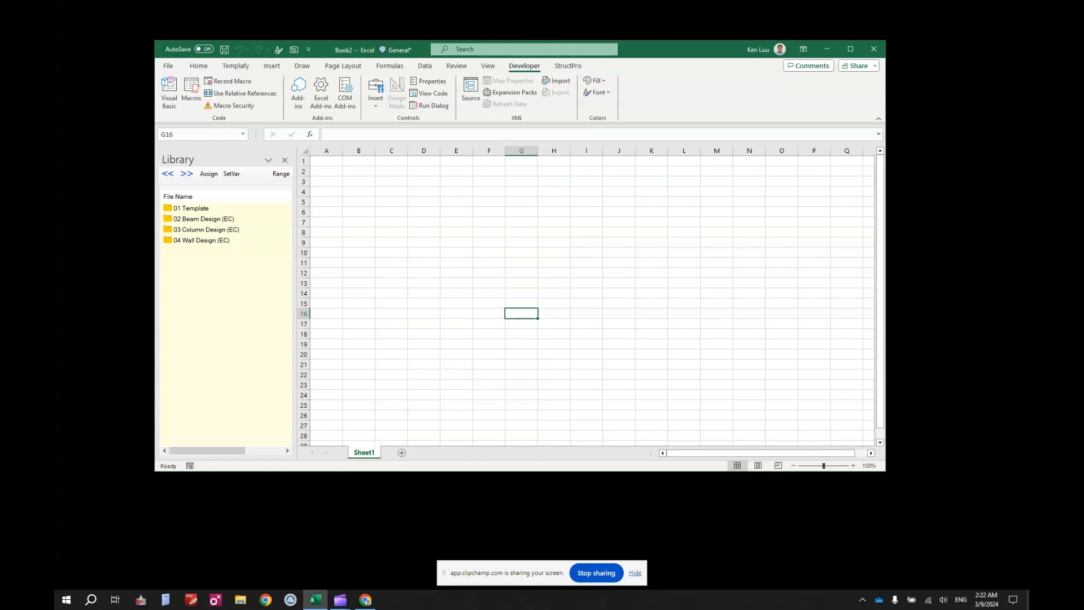